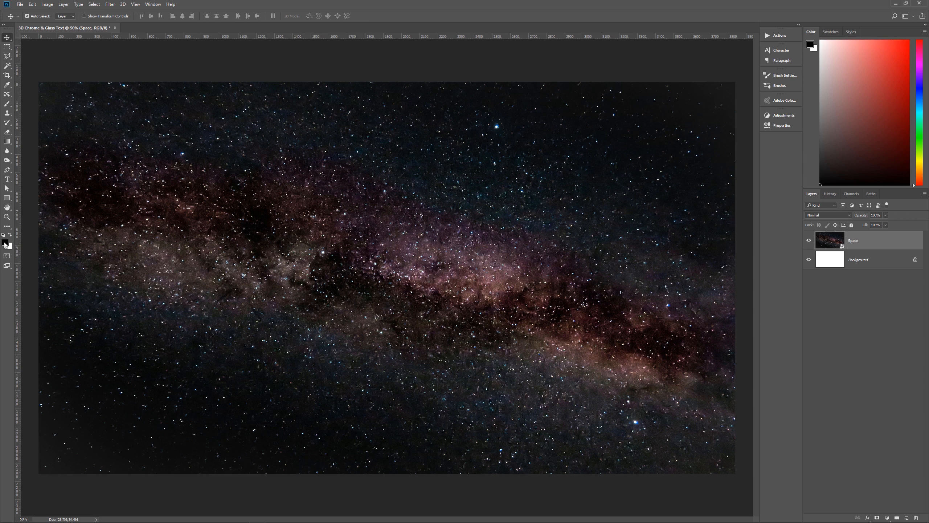
- Check the foreground colour and the character settings of the Type tool
{"action": "left_click", "coordinate": [5, 242]}
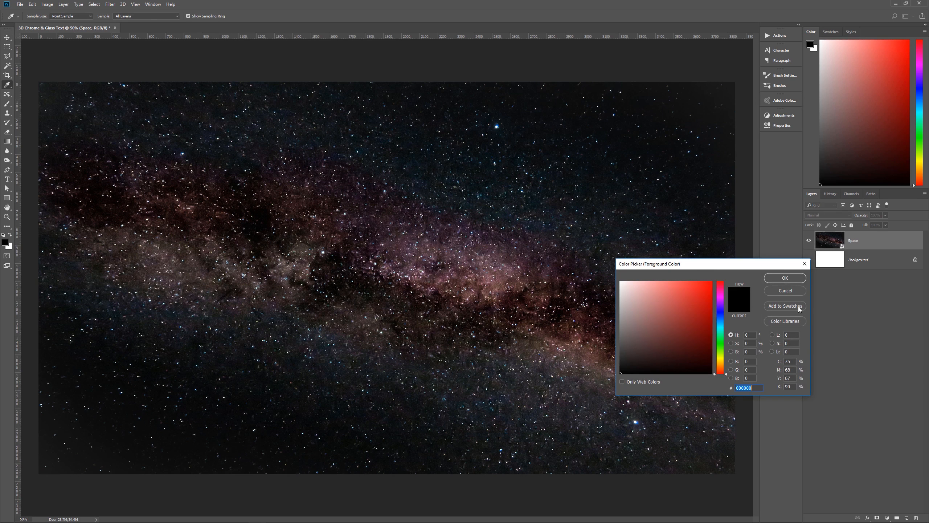
{"action": "left_click", "coordinate": [792, 291]}
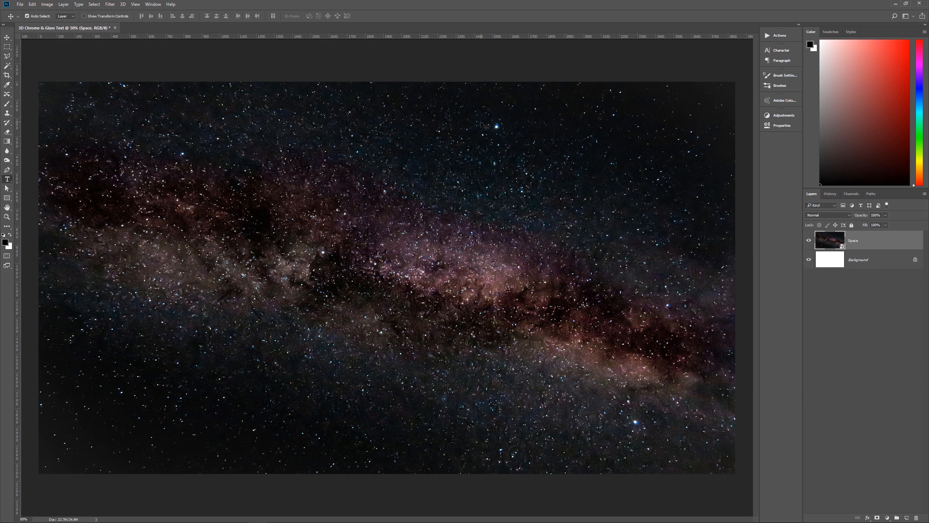
{"action": "key", "text": "t"}
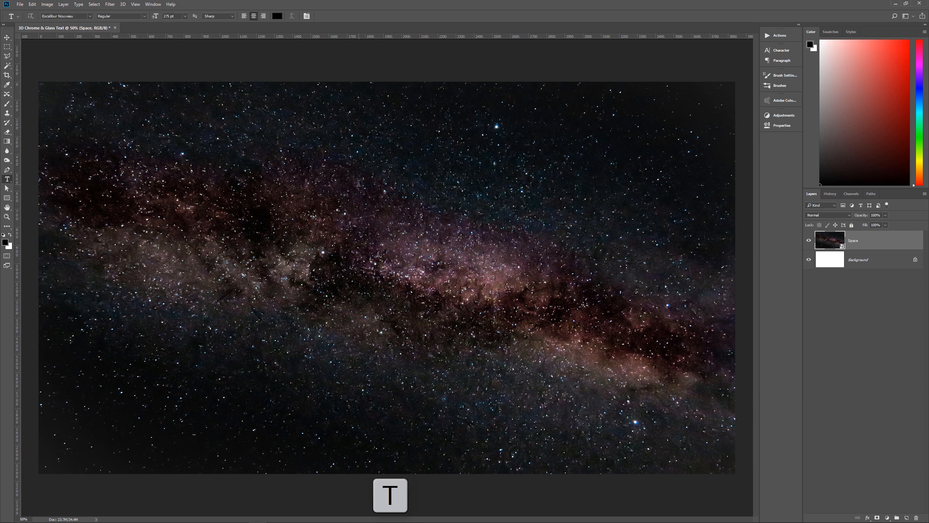
{"action": "left_click", "coordinate": [775, 54]}
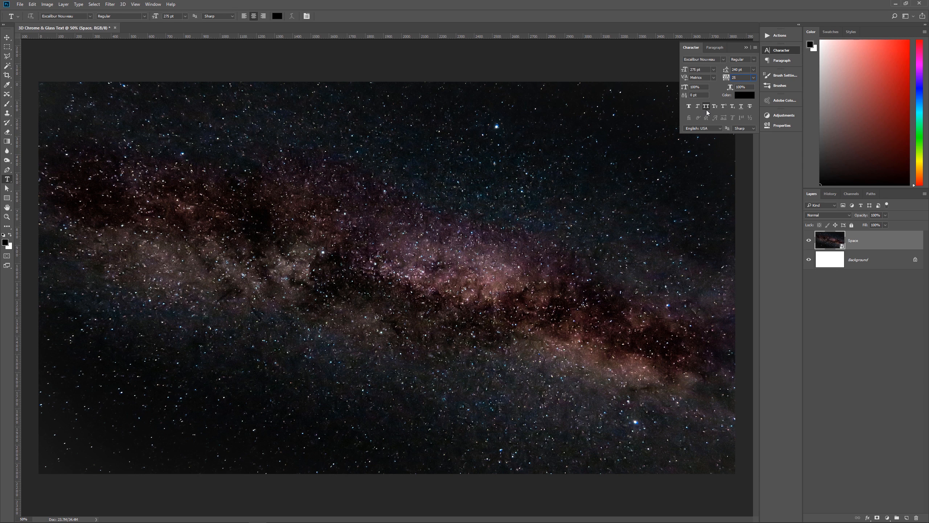
{"action": "left_click", "coordinate": [746, 47]}
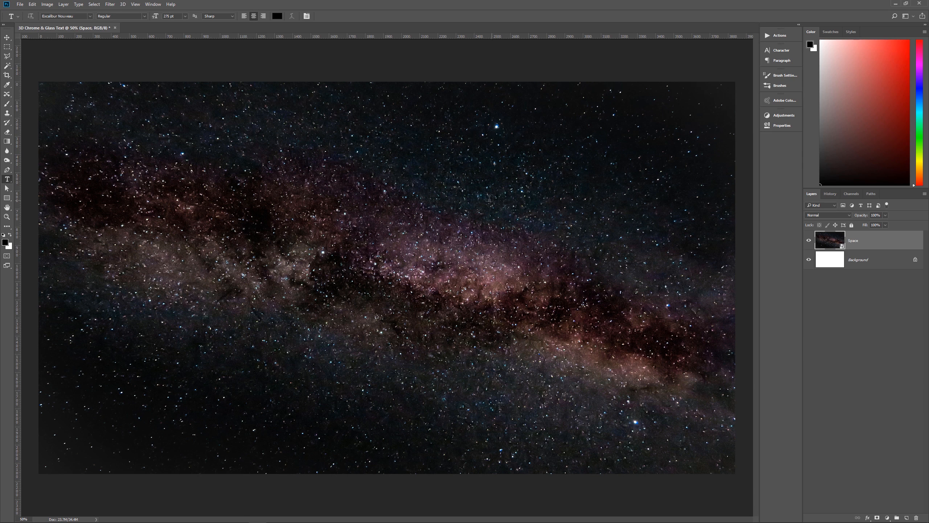
- Add the text PIXEL MAGIC over the space image and move it down to the vertical centre of the canvas
{"action": "left_click", "coordinate": [382, 259]}
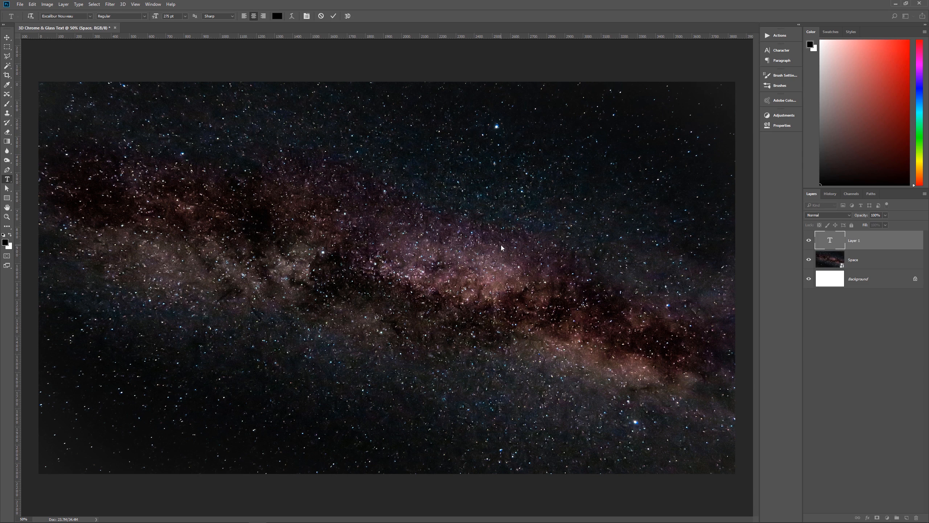
{"action": "type", "text": "PIXEL"}
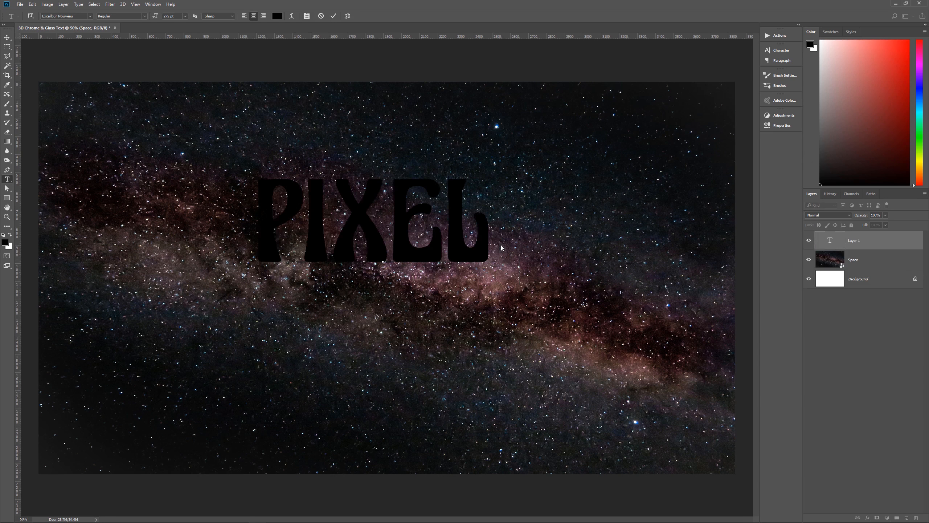
{"action": "type", "text": " MAGIC"}
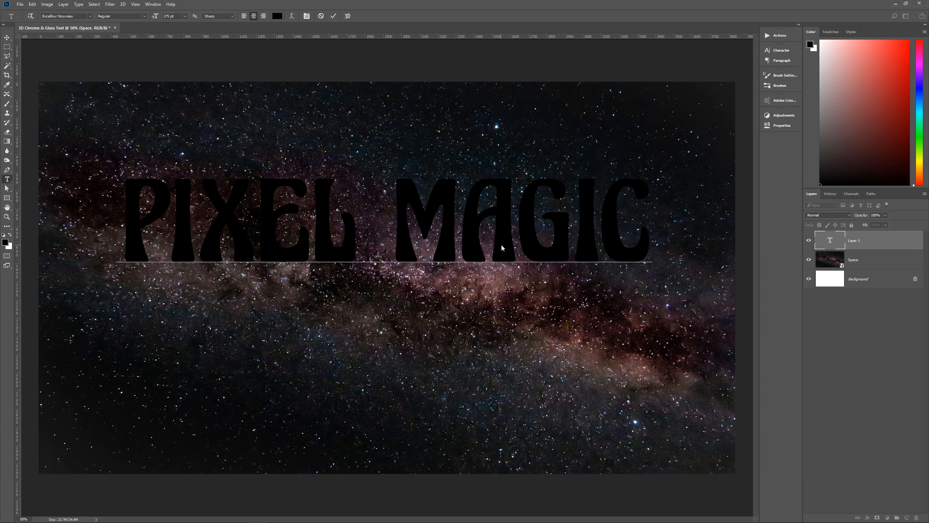
{"action": "left_click", "coordinate": [333, 16]}
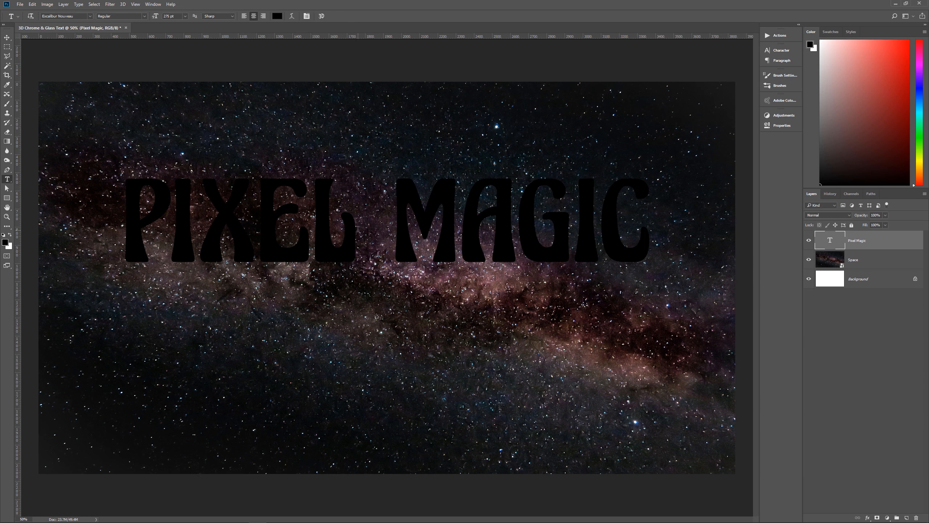
{"action": "key", "text": "v"}
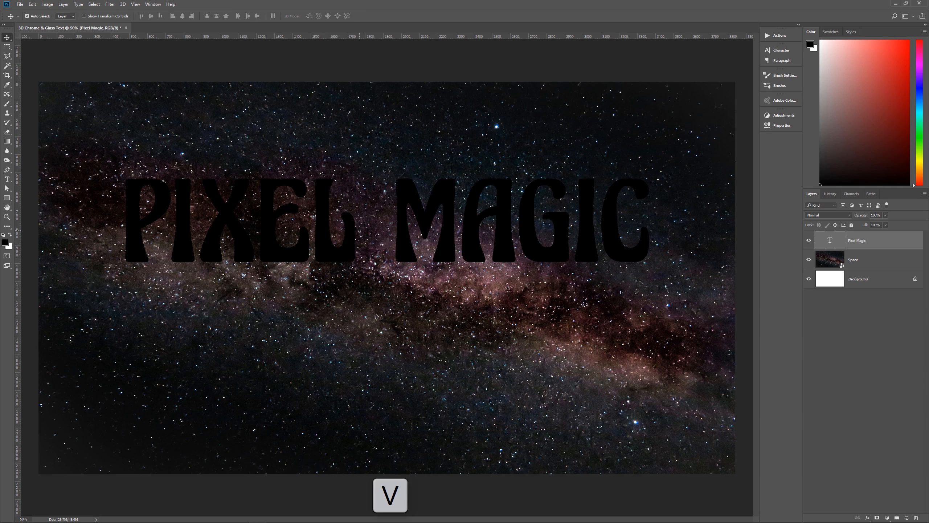
{"action": "left_click_drag", "start_coordinate": [350, 241], "coordinate": [351, 302]}
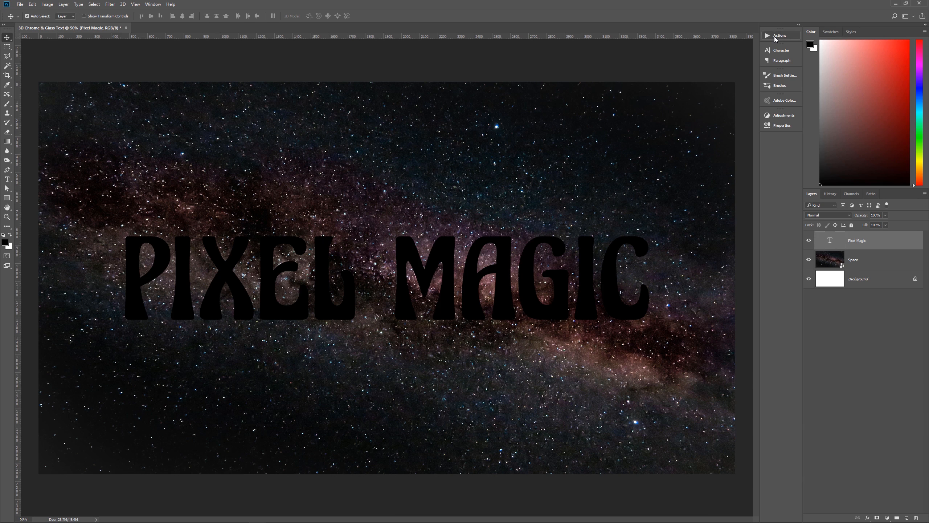
- Look through the list of available workspaces and the options for saving a new workspace
{"action": "left_click", "coordinate": [914, 17]}
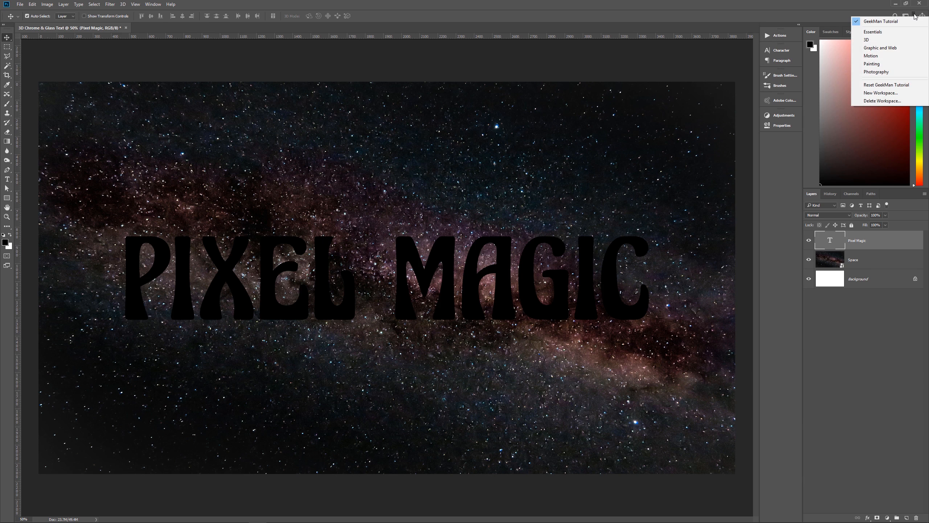
{"action": "left_click", "coordinate": [856, 16]}
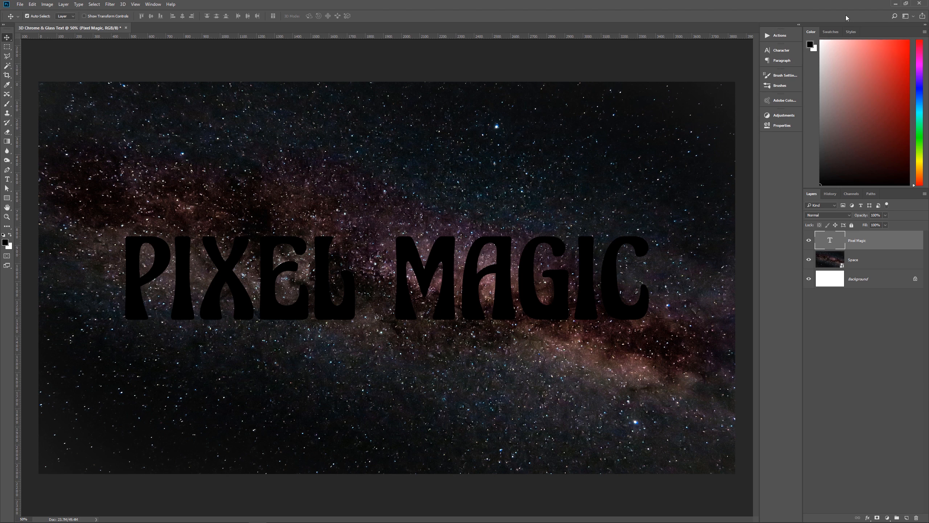
{"action": "left_click", "coordinate": [914, 16]}
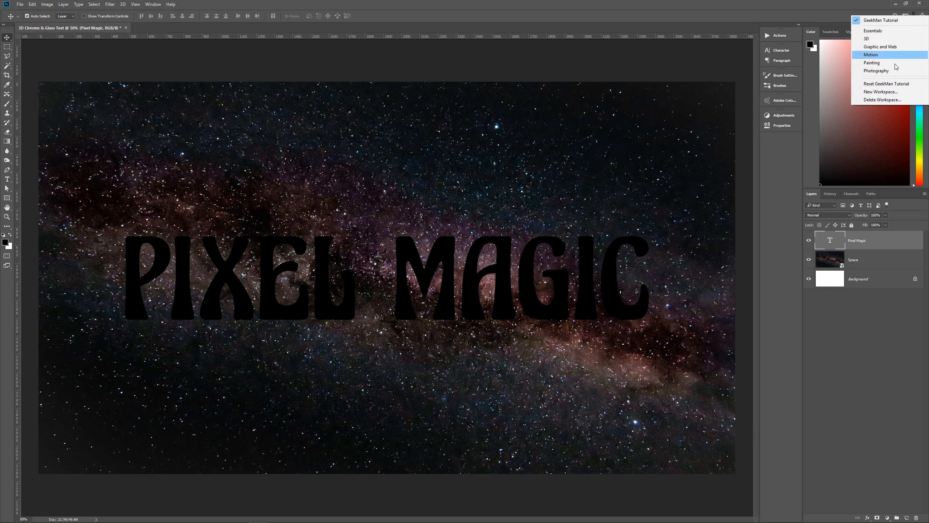
{"action": "left_click", "coordinate": [773, 8]}
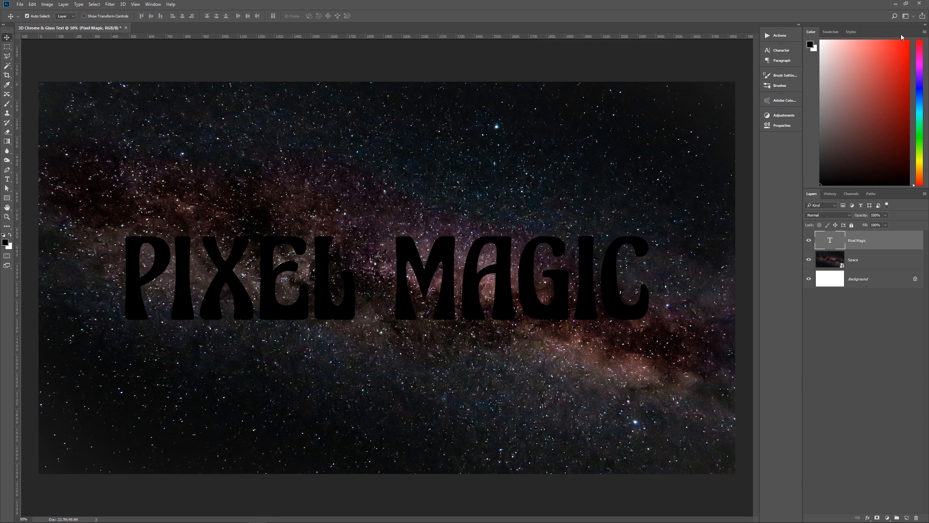
{"action": "left_click", "coordinate": [914, 17]}
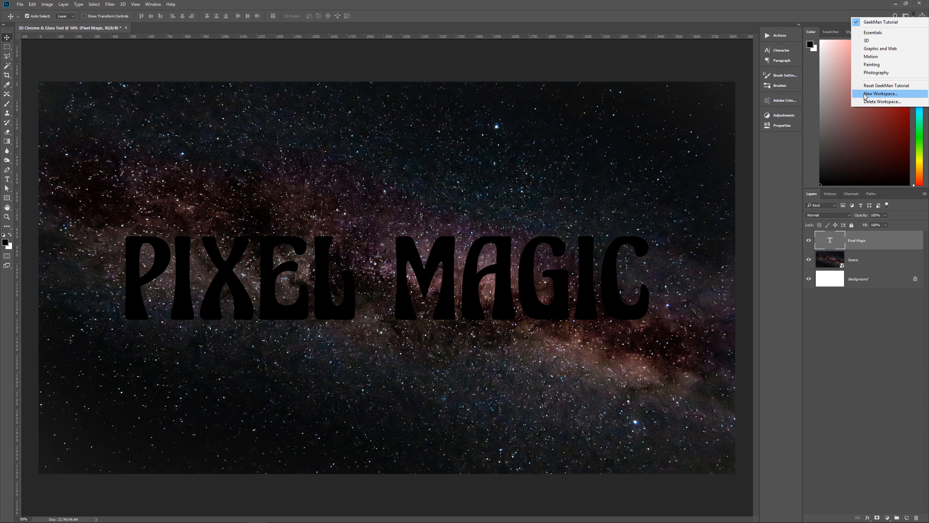
{"action": "left_click", "coordinate": [885, 93]}
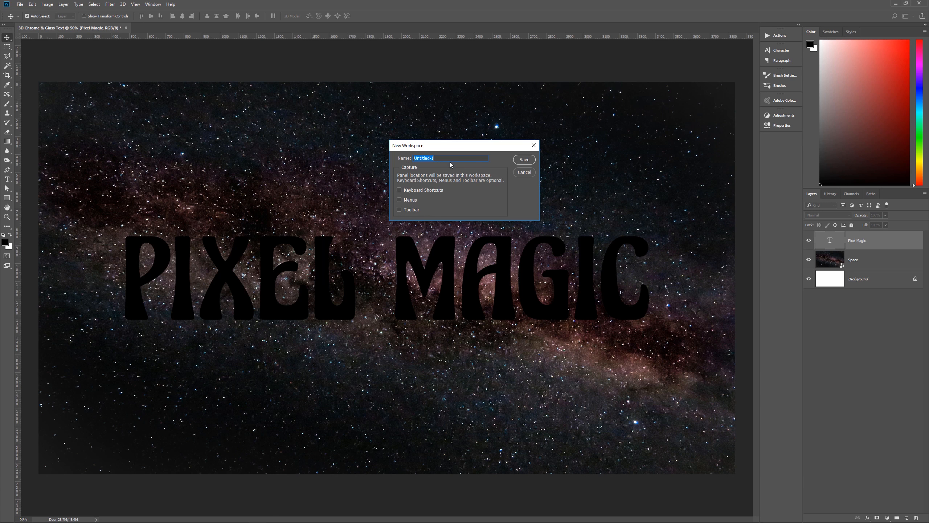
{"action": "left_click", "coordinate": [523, 172]}
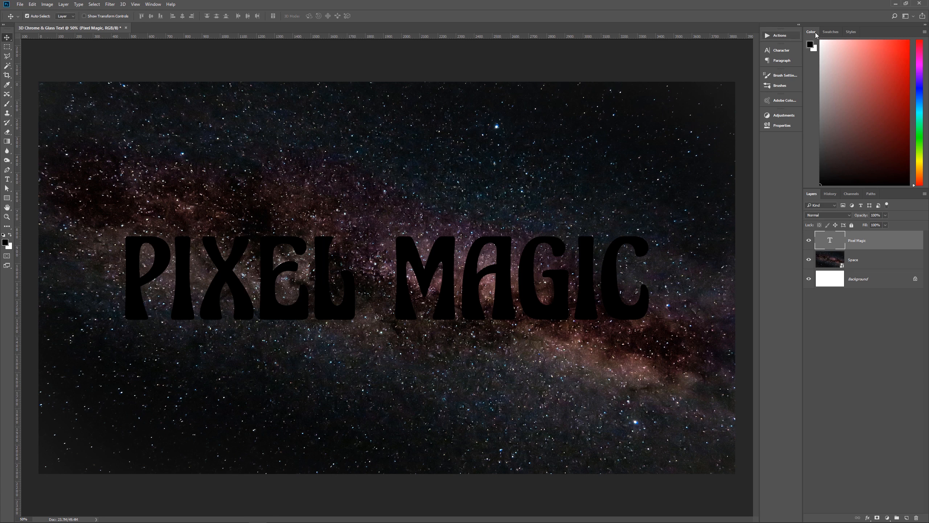
{"action": "left_click", "coordinate": [907, 16]}
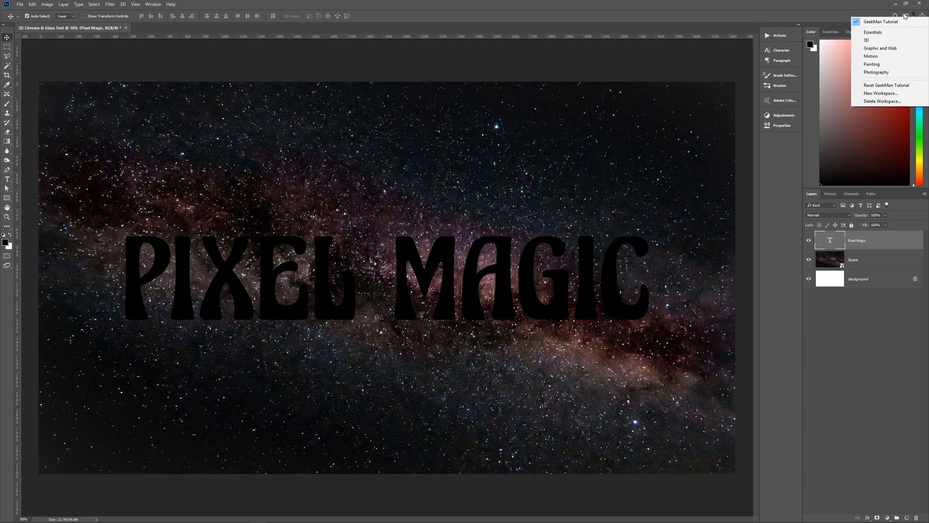
{"action": "left_click", "coordinate": [879, 25]}
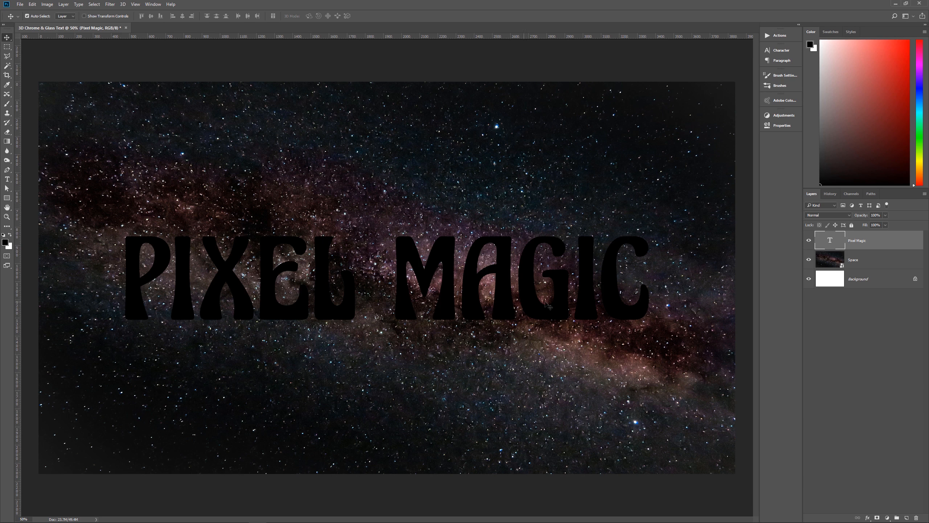
- Create a 3D extrusion from the Pixel Magic text layer and switch to the 3D workspace with the history list collapsed
{"action": "right_click", "coordinate": [887, 243]}
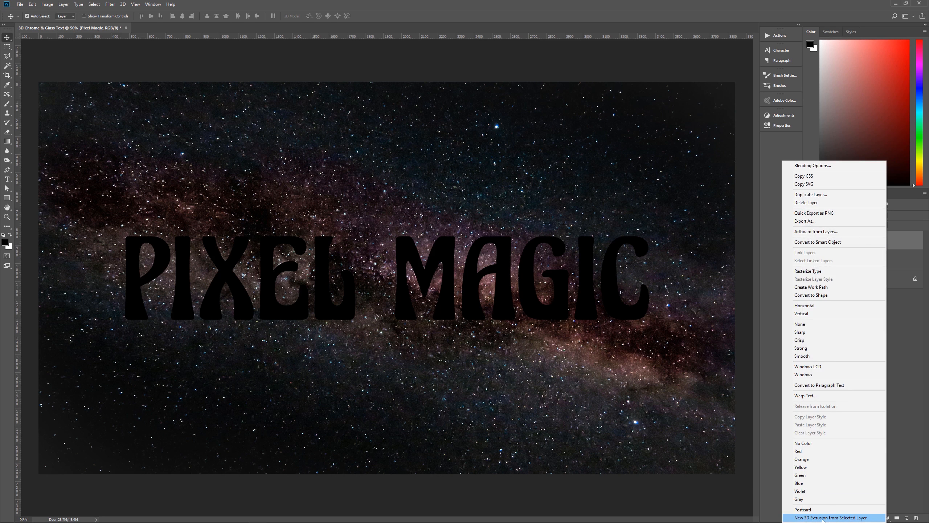
{"action": "left_click", "coordinate": [852, 517]}
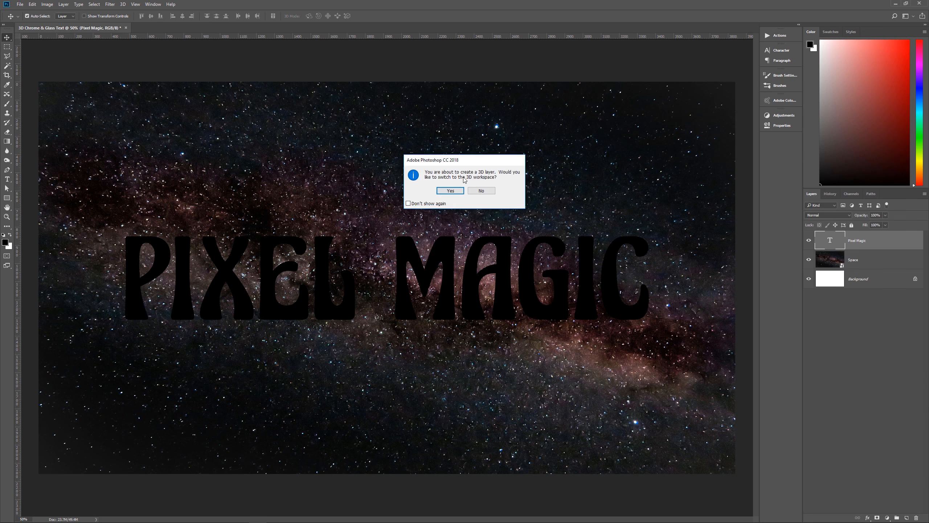
{"action": "left_click", "coordinate": [450, 190]}
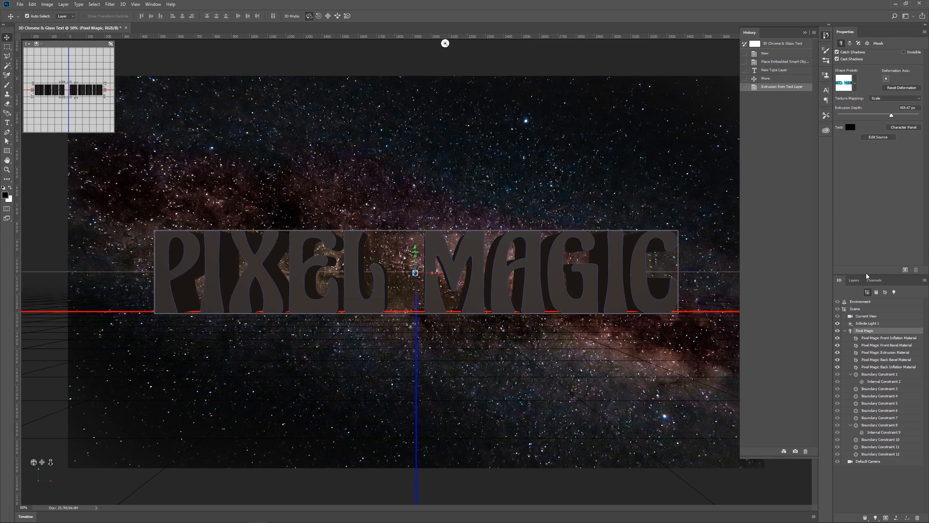
{"action": "left_click", "coordinate": [828, 36]}
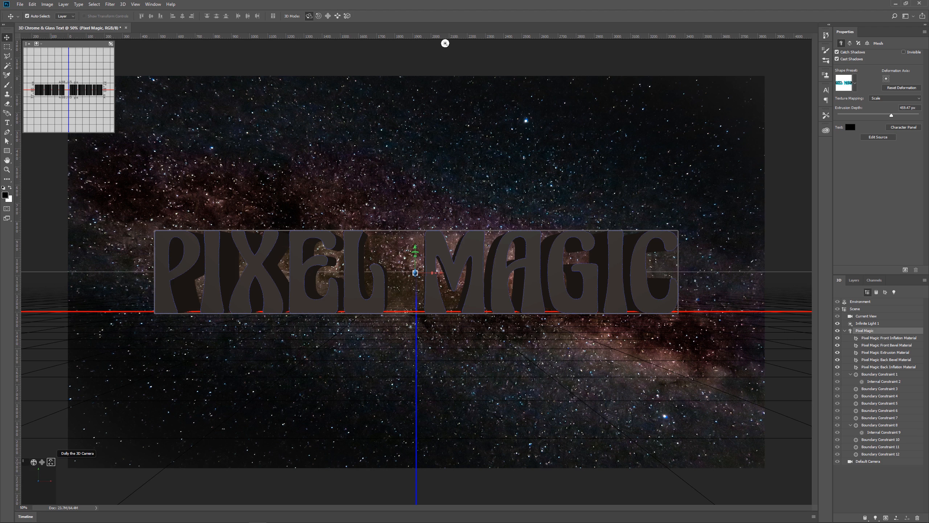
- Try dollying and panning the 3D camera, undoing each camera move
{"action": "left_click_drag", "start_coordinate": [51, 462], "coordinate": [51, 404]}
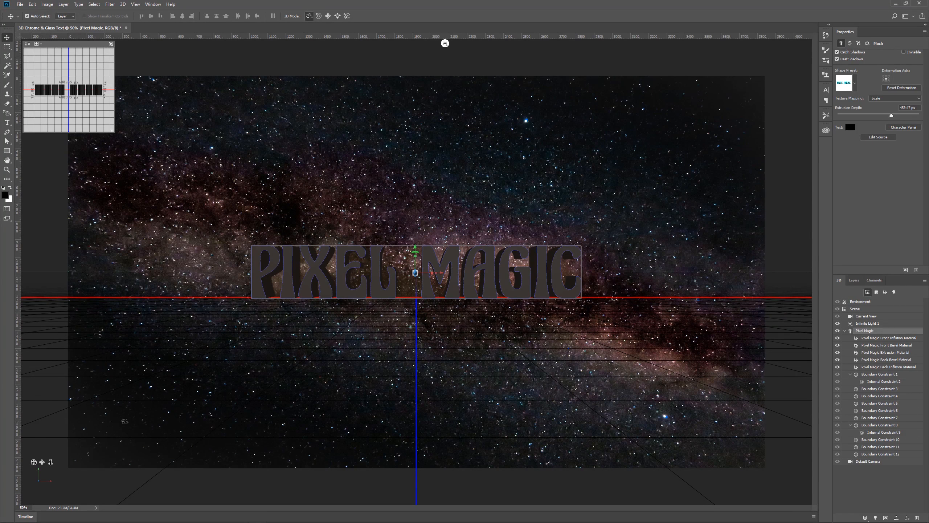
{"action": "key", "text": "ctrl+z"}
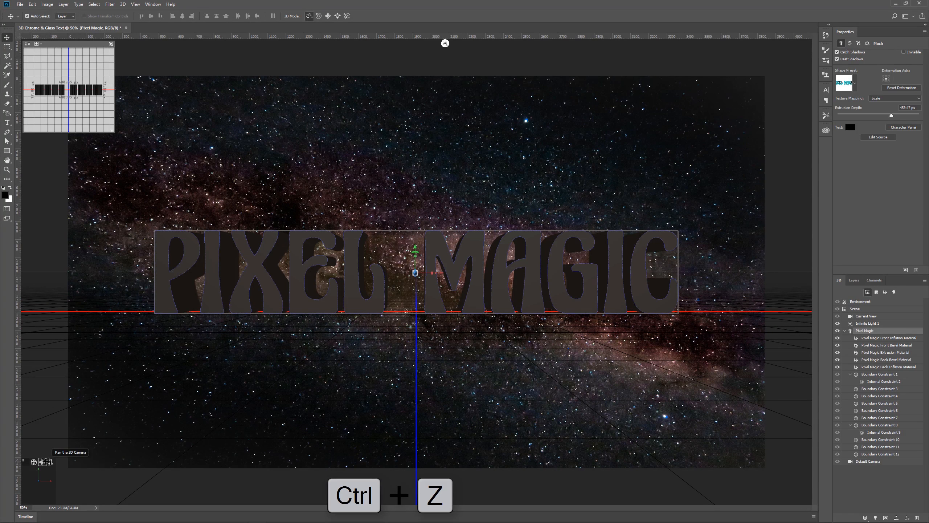
{"action": "left_click_drag", "start_coordinate": [42, 462], "coordinate": [72, 462]}
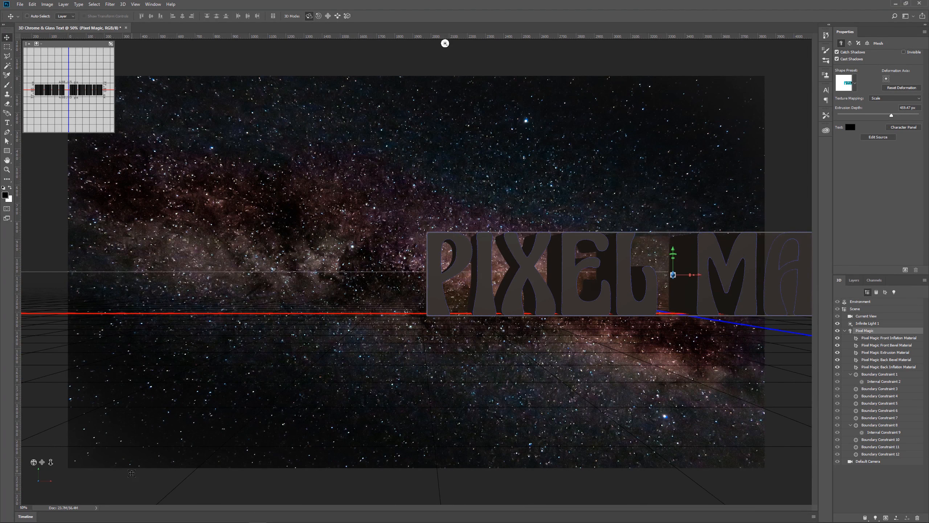
{"action": "key", "text": "ctrl+z"}
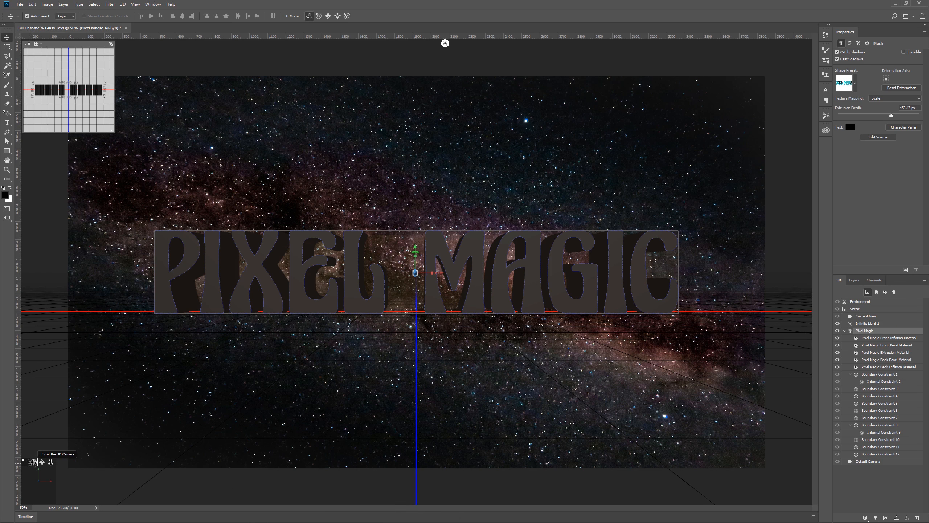
- Apply an inflated shape preset to the Pixel Magic 3D text and set its extrusion depth to 100 px
{"action": "left_click_drag", "start_coordinate": [445, 43], "coordinate": [636, 43]}
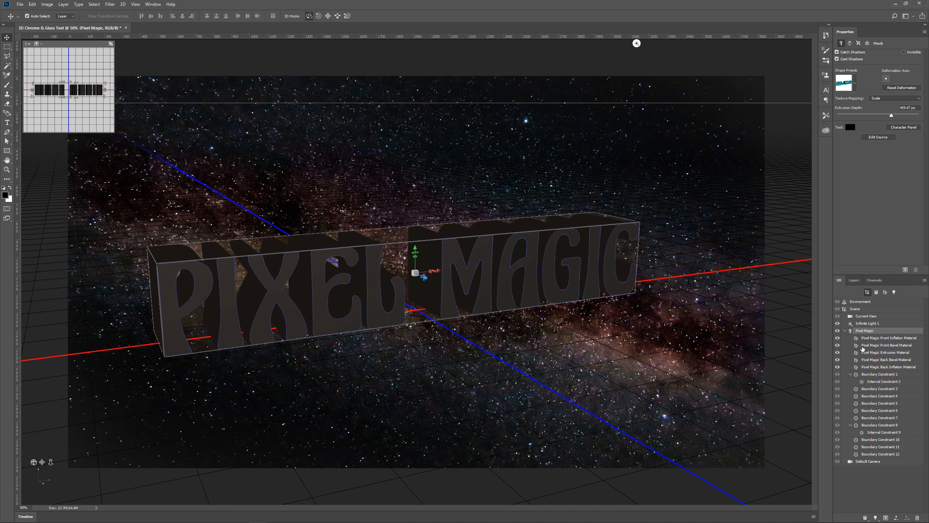
{"action": "left_click", "coordinate": [845, 81]}
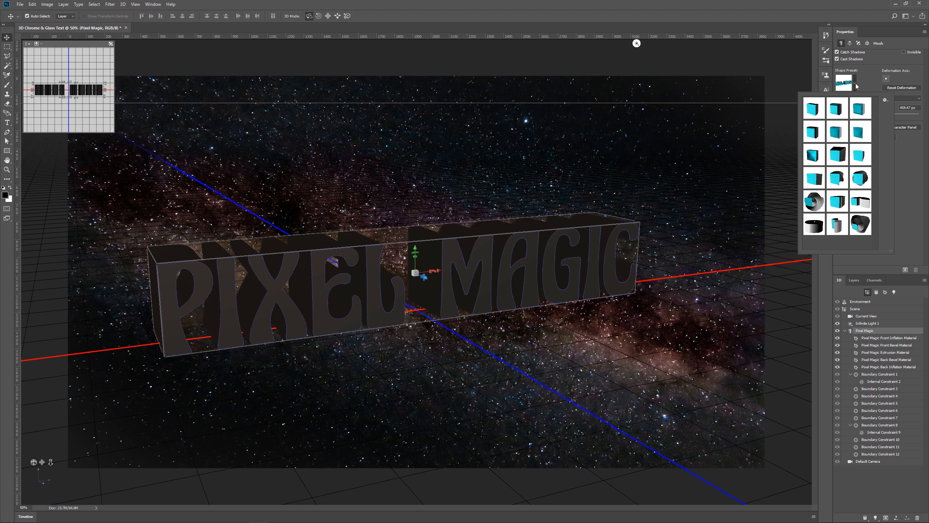
{"action": "left_click", "coordinate": [837, 134]}
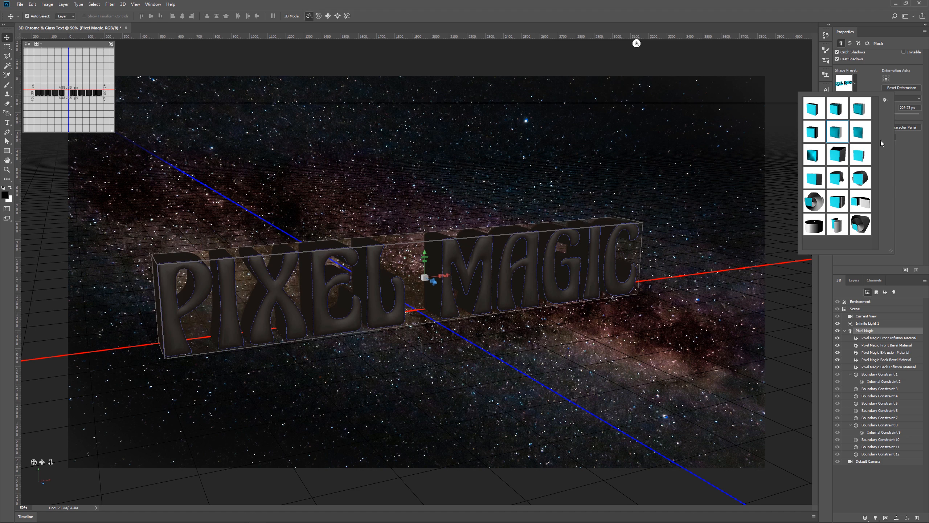
{"action": "left_click", "coordinate": [902, 183]}
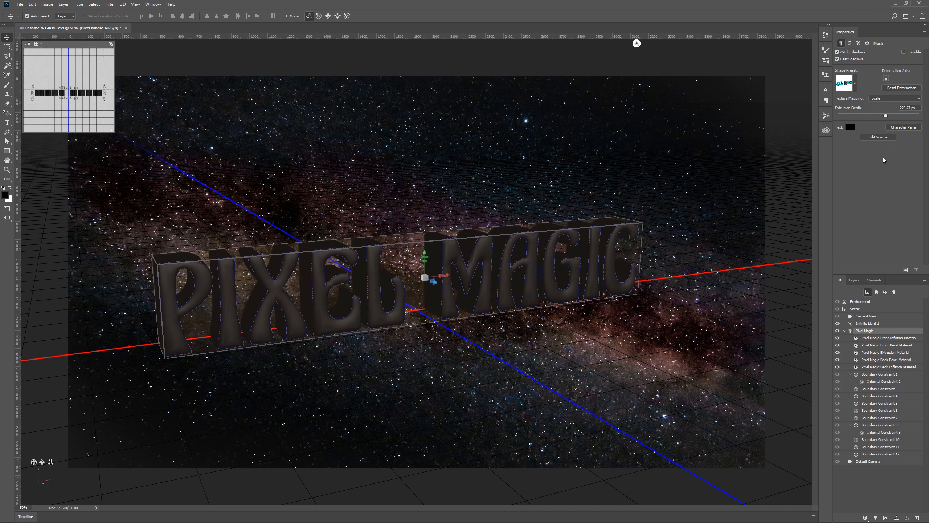
{"action": "left_click", "coordinate": [913, 108]}
{"action": "type", "text": "100px"}
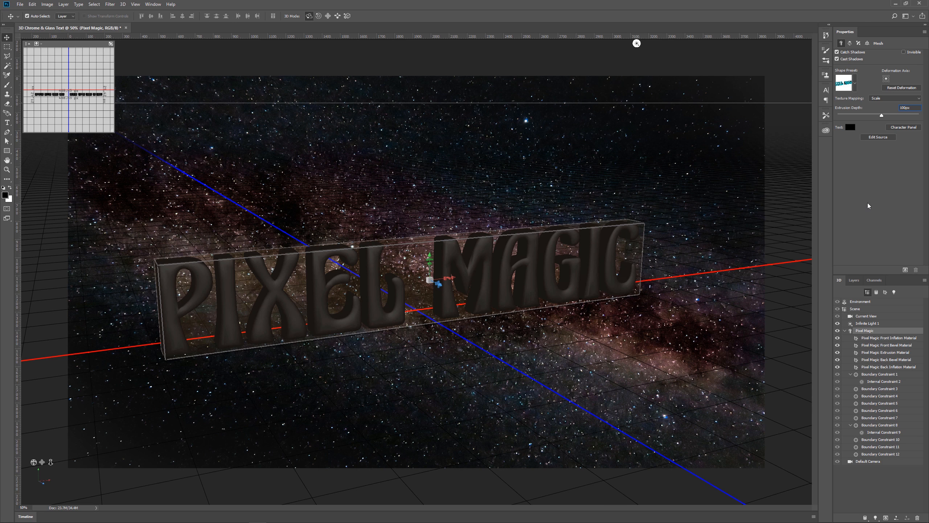
- Give the text's front cap a cone-shaped bevel contour with 30% width and reduce its inflate strength to 0%
{"action": "left_click", "coordinate": [858, 44]}
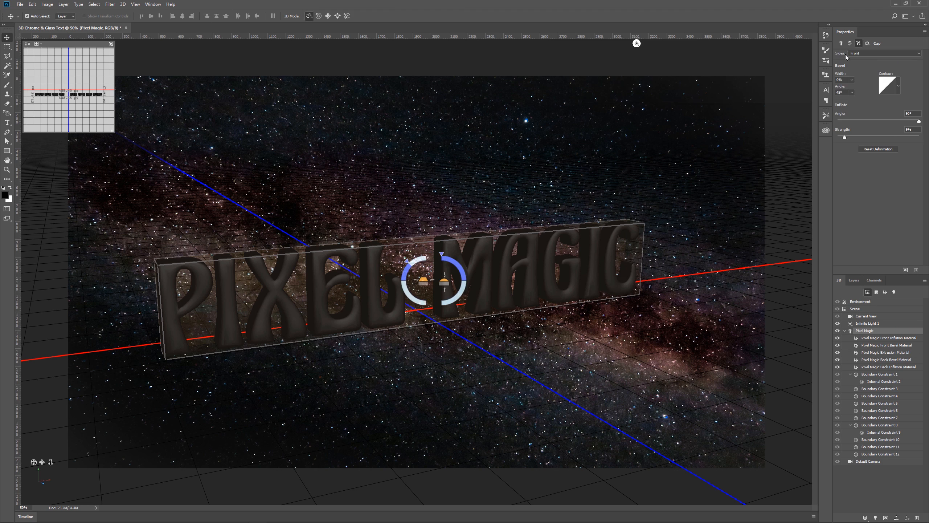
{"action": "left_click", "coordinate": [873, 55]}
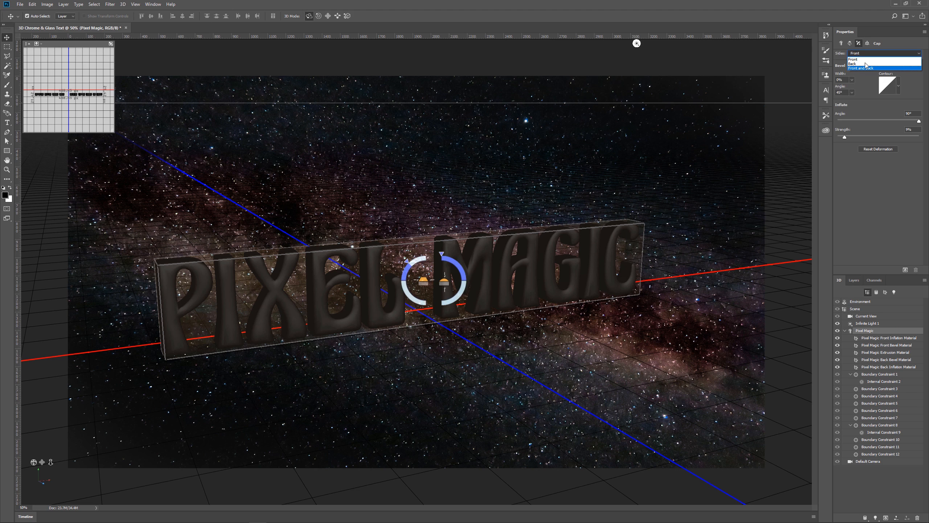
{"action": "left_click", "coordinate": [869, 53]}
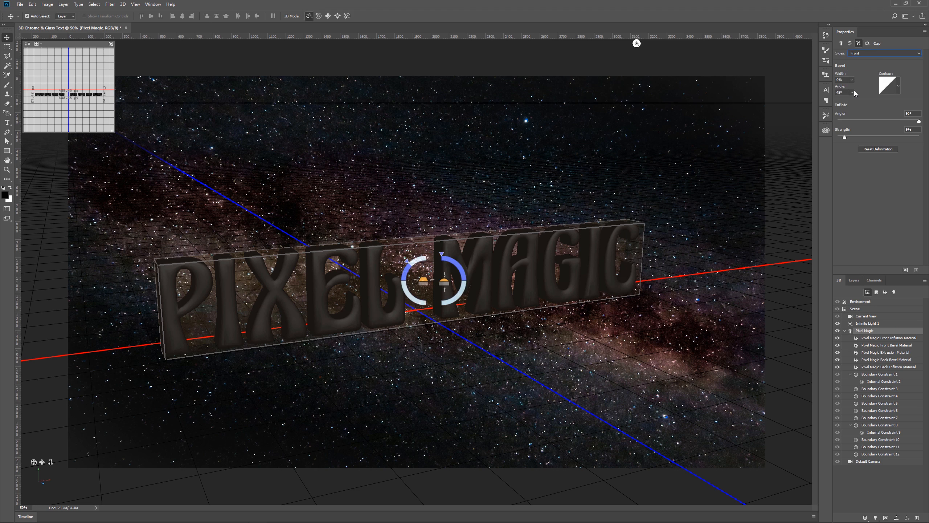
{"action": "left_click", "coordinate": [899, 87]}
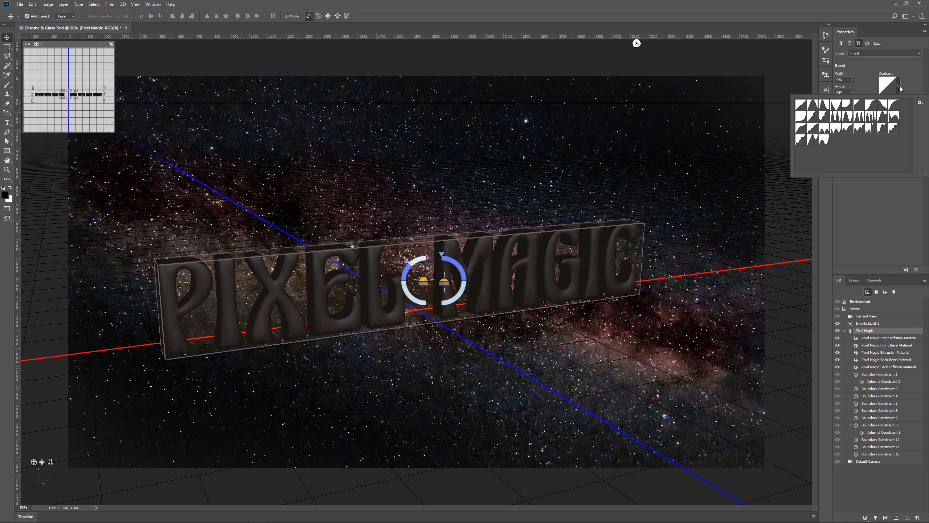
{"action": "left_click", "coordinate": [813, 106]}
{"action": "left_click", "coordinate": [896, 79]}
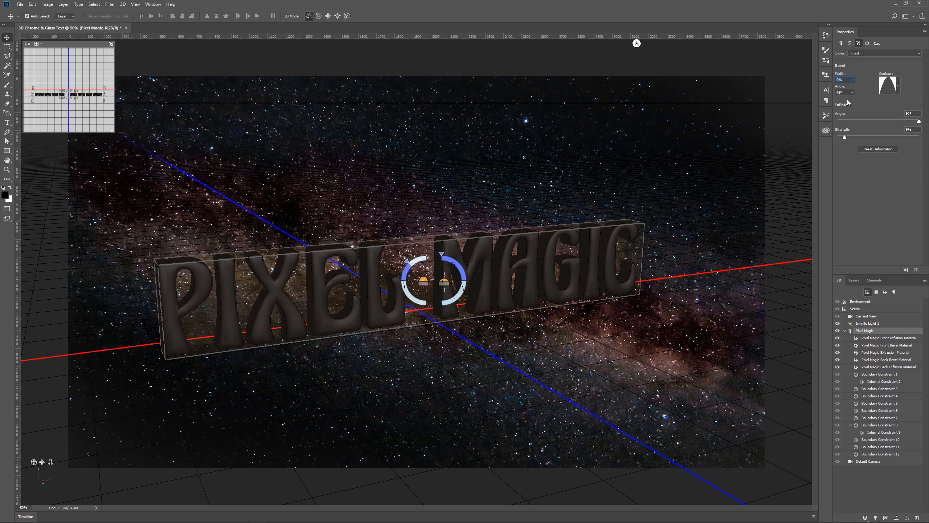
{"action": "type", "text": "30"}
{"action": "key", "text": "Return"}
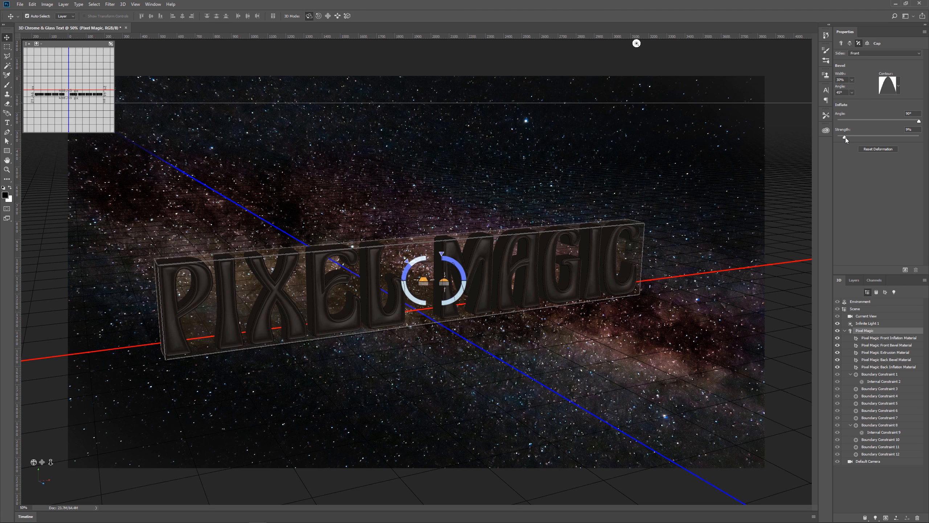
{"action": "left_click_drag", "start_coordinate": [845, 137], "coordinate": [835, 138]}
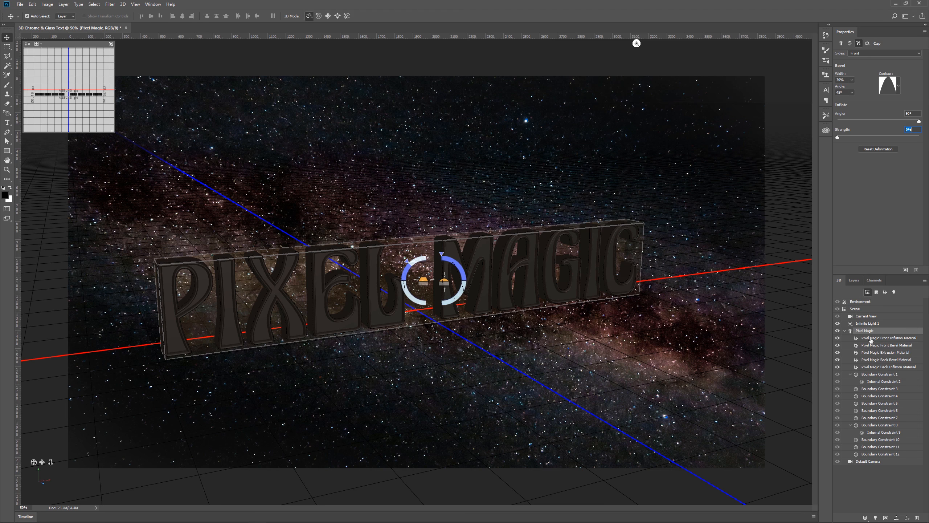
- Apply the translucent blue glass material preset to the Front Inflation and Back Inflation materials of the Pixel Magic text
{"action": "left_click", "coordinate": [900, 339]}
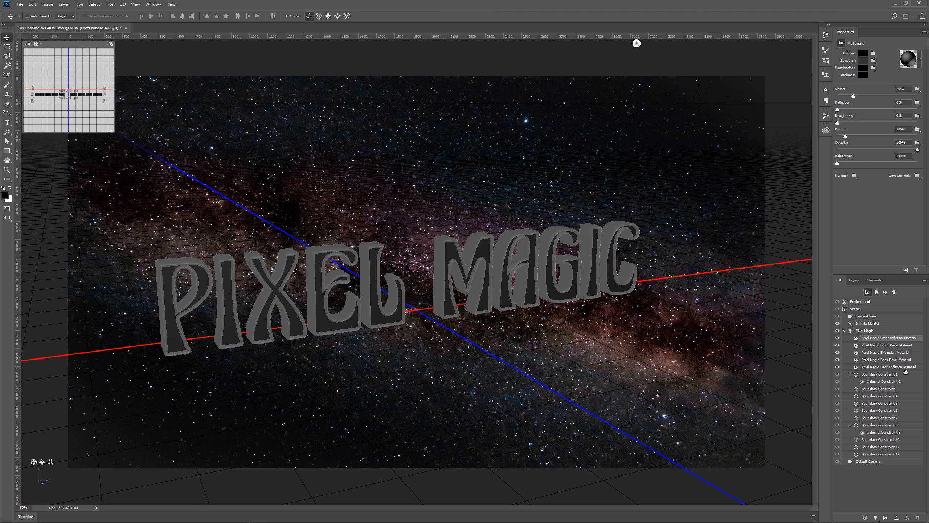
{"action": "left_click", "coordinate": [892, 367], "text": "ctrl"}
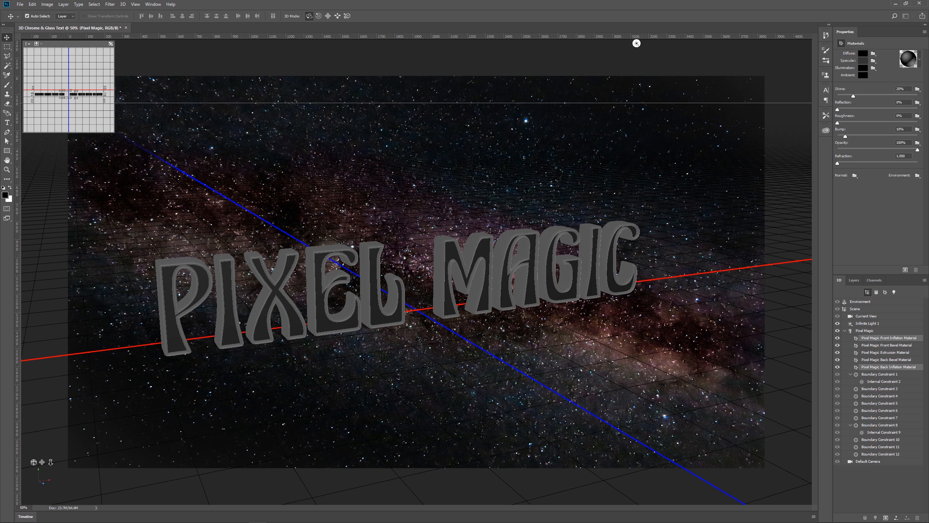
{"action": "left_click", "coordinate": [921, 59]}
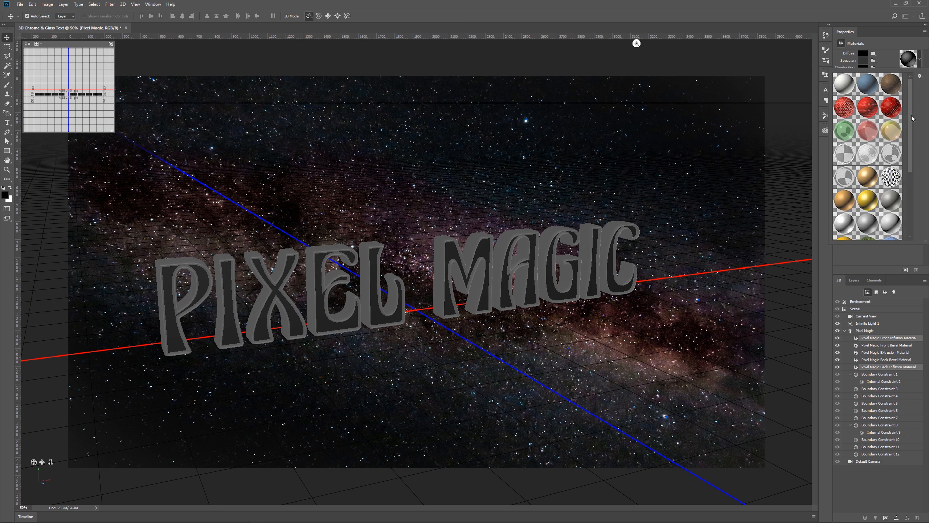
{"action": "left_click_drag", "start_coordinate": [912, 118], "coordinate": [912, 183]}
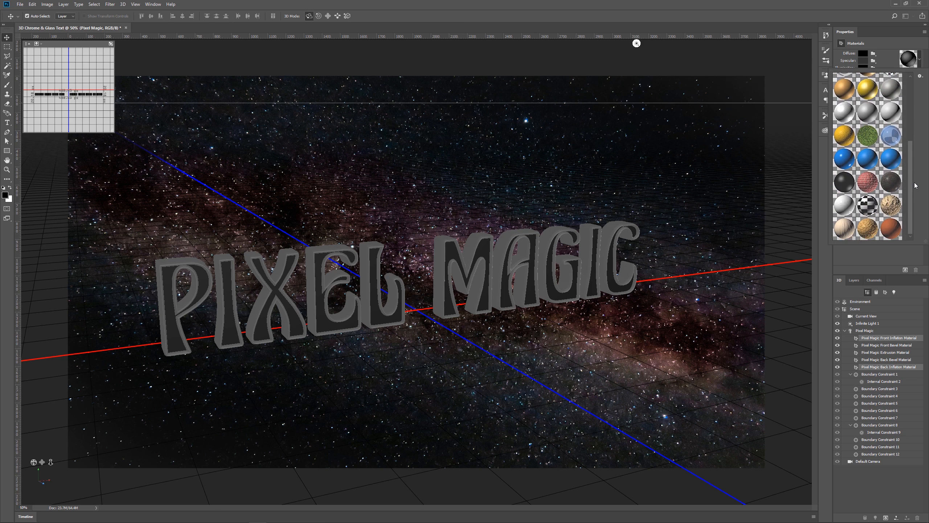
{"action": "left_click", "coordinate": [893, 138]}
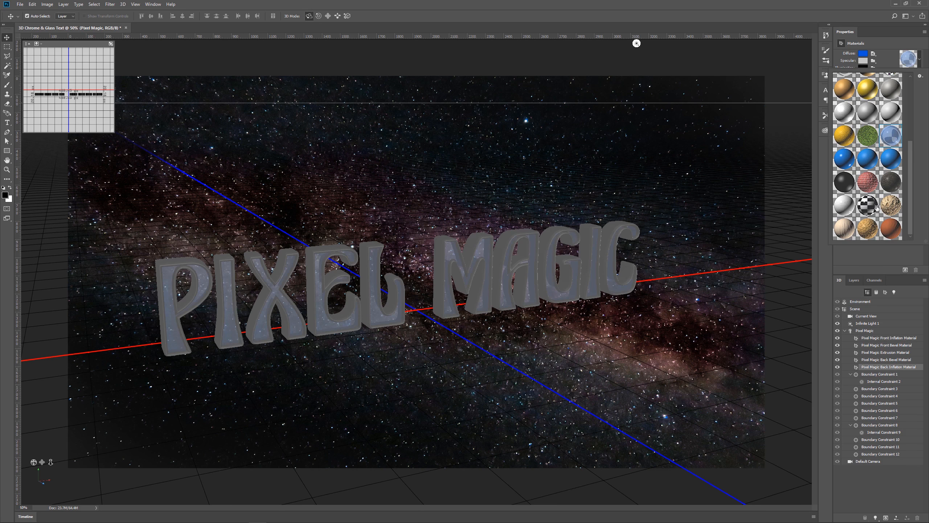
{"action": "left_click", "coordinate": [862, 257]}
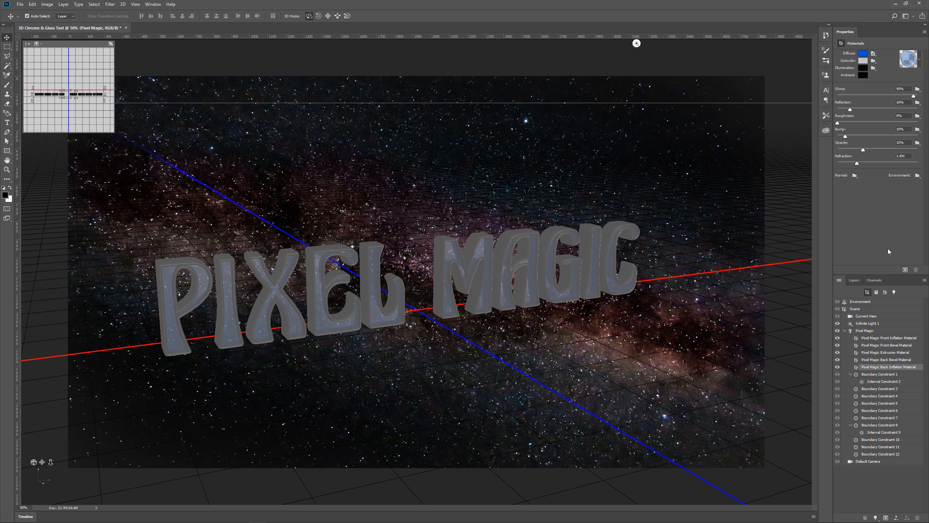
- Apply a silver metal preset to the Pixel Magic Extrusion Material and assign Material - Brushed Metal I - Bump as its diffuse texture
{"action": "left_click", "coordinate": [890, 345]}
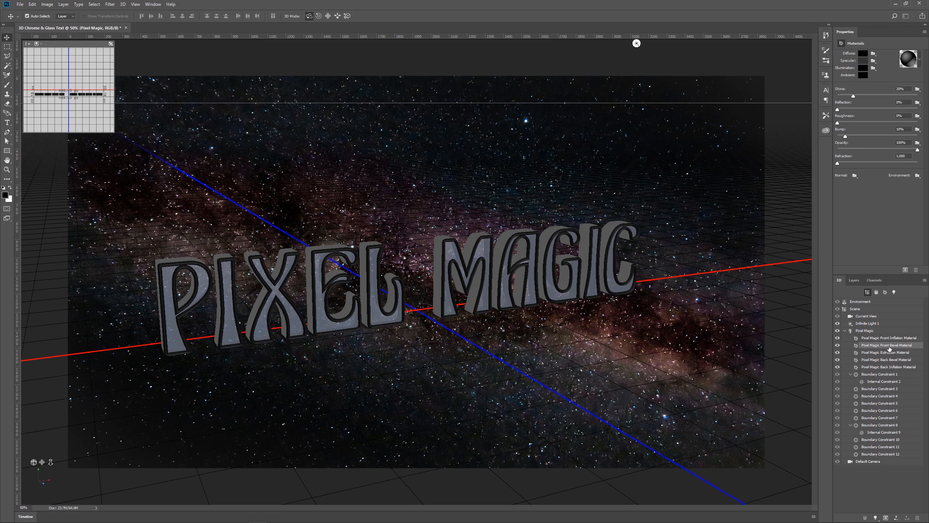
{"action": "left_click", "coordinate": [893, 360], "text": "ctrl"}
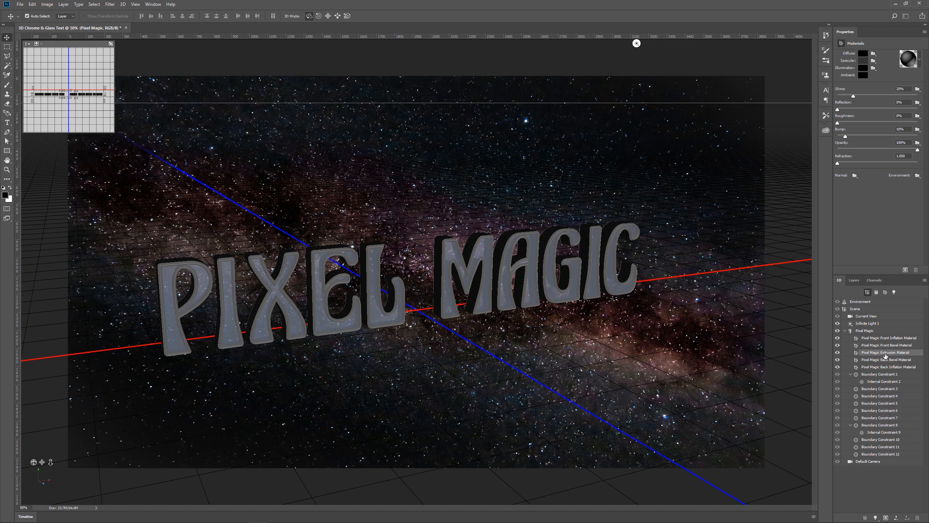
{"action": "left_click", "coordinate": [918, 62]}
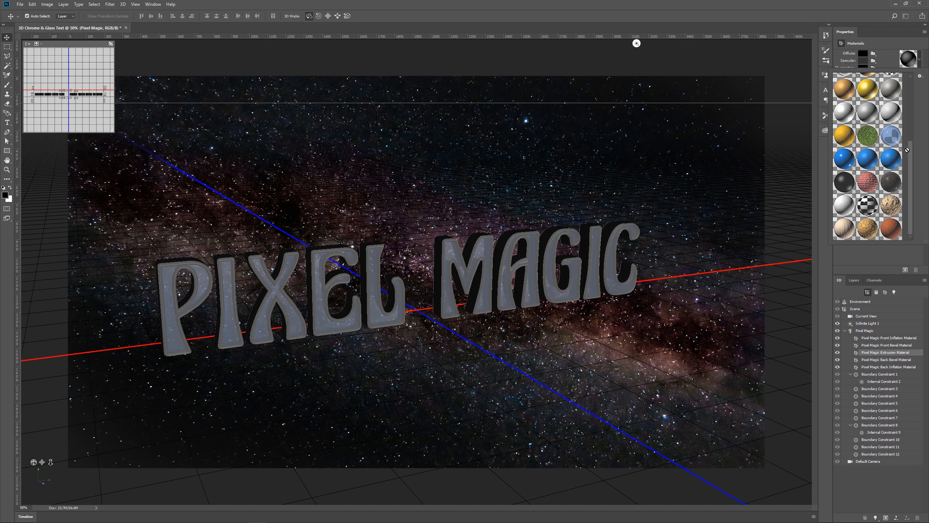
{"action": "left_click_drag", "start_coordinate": [911, 151], "coordinate": [912, 150]}
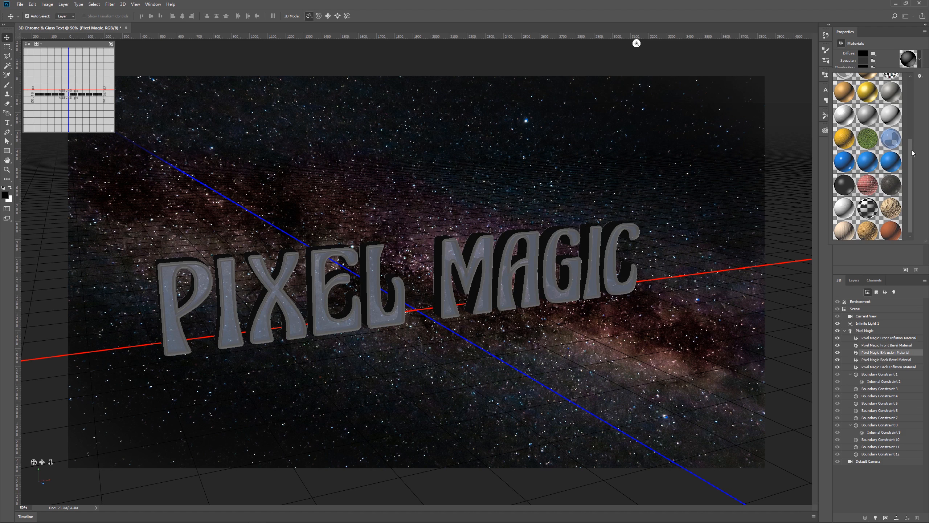
{"action": "left_click", "coordinate": [840, 118]}
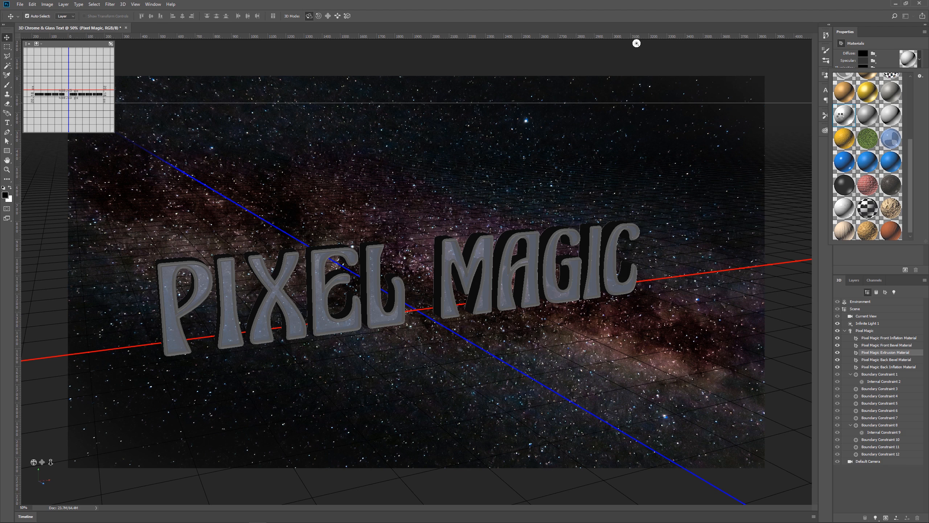
{"action": "left_click", "coordinate": [881, 43]}
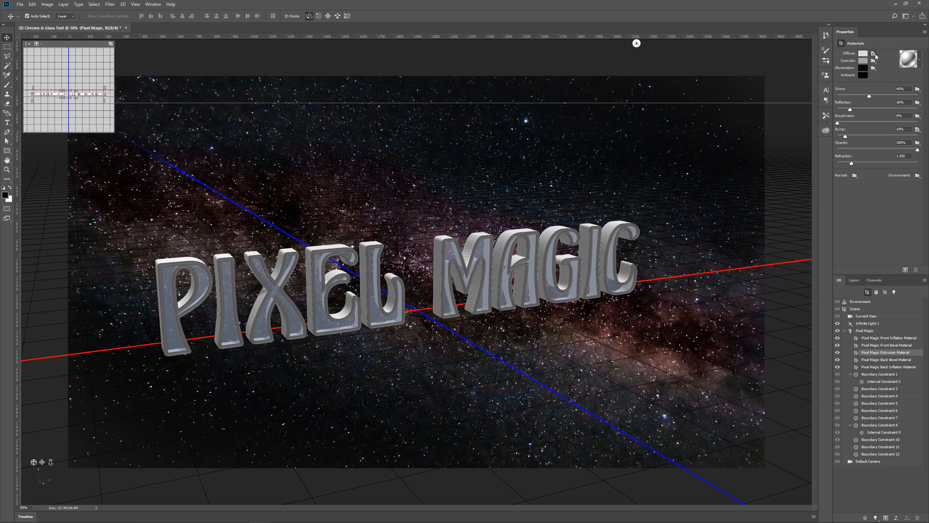
{"action": "left_click", "coordinate": [874, 54]}
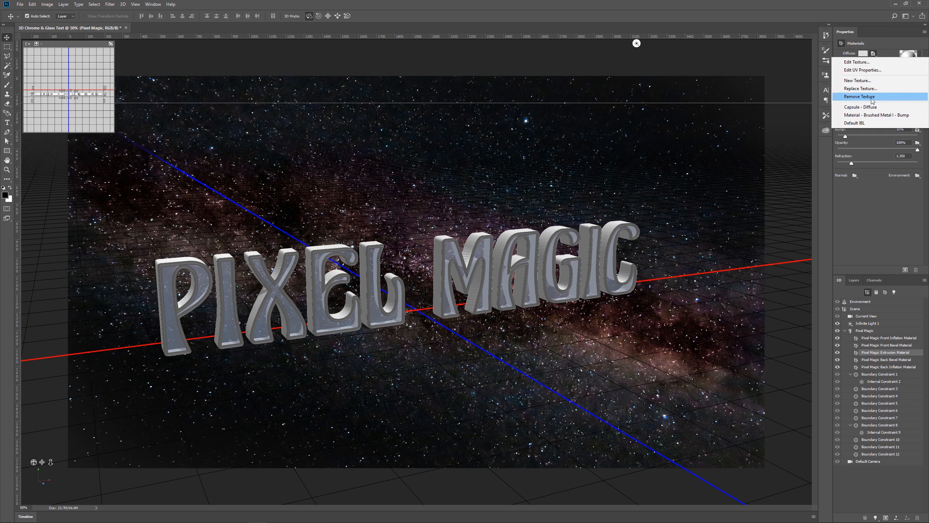
{"action": "left_click", "coordinate": [894, 115]}
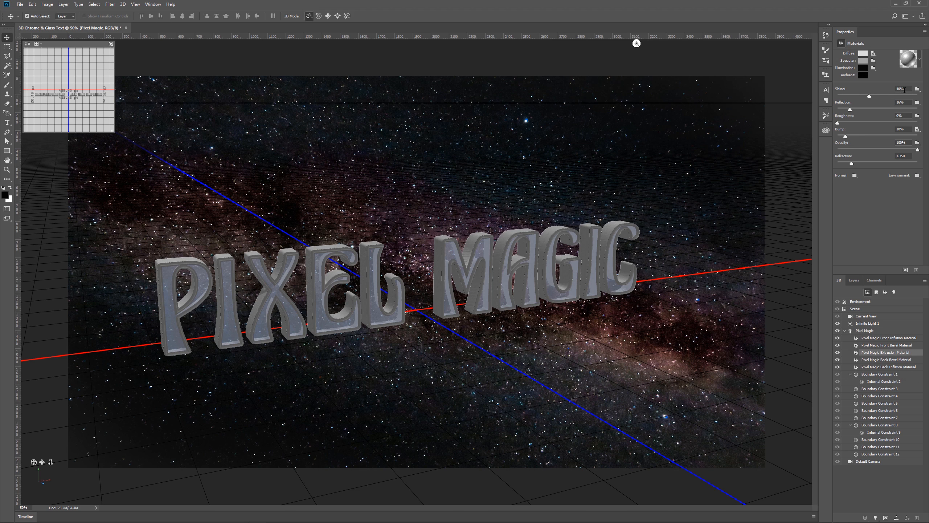
- Set the extrusion material's shine to 90%, reflection to 80% and bump to 0%
{"action": "left_click_drag", "start_coordinate": [900, 91], "coordinate": [887, 91]}
{"action": "type", "text": "9"}
{"action": "type", "text": "0"}
{"action": "type", "text": "80"}
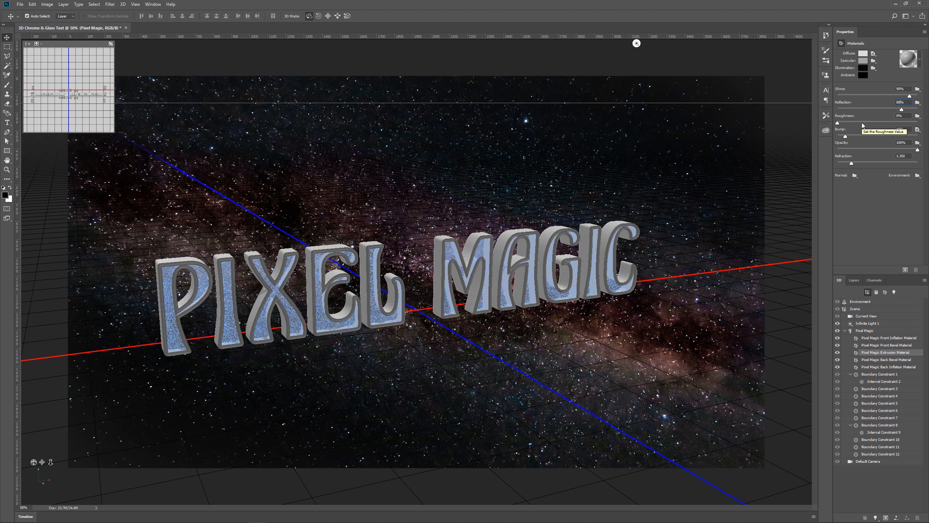
{"action": "left_click_drag", "start_coordinate": [844, 136], "coordinate": [837, 137]}
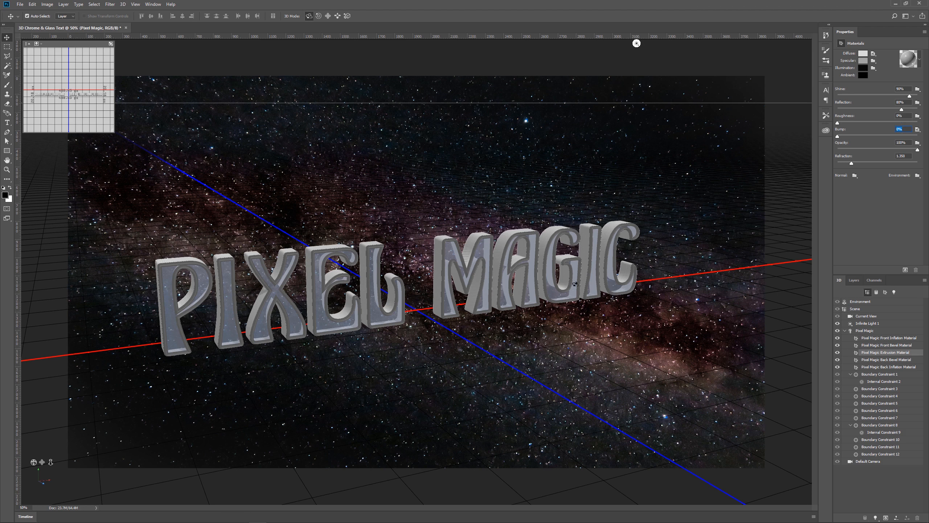
- Apply the black-and-white patterned chrome preset to the Front Bevel and Back Bevel materials with Material - Brushed Metal I - Bump as diffuse texture
{"action": "left_click", "coordinate": [896, 346]}
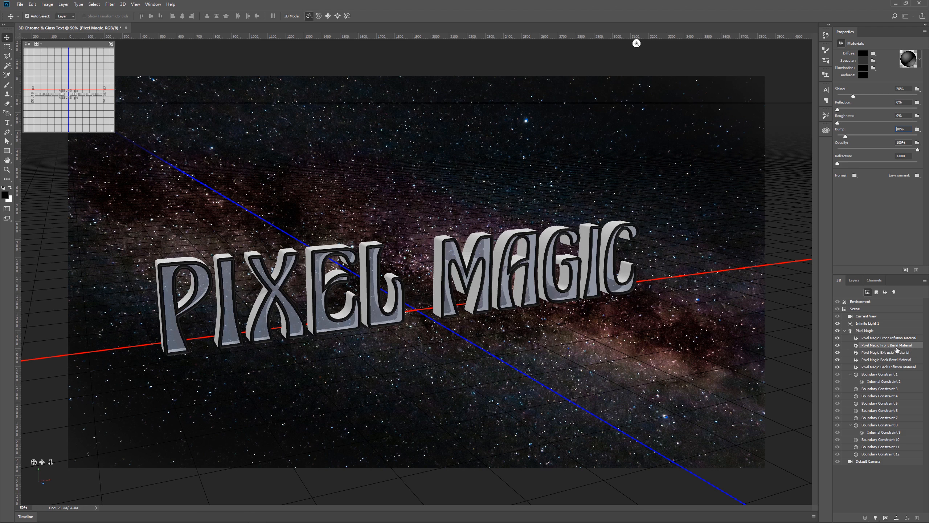
{"action": "left_click", "coordinate": [895, 360], "text": "ctrl"}
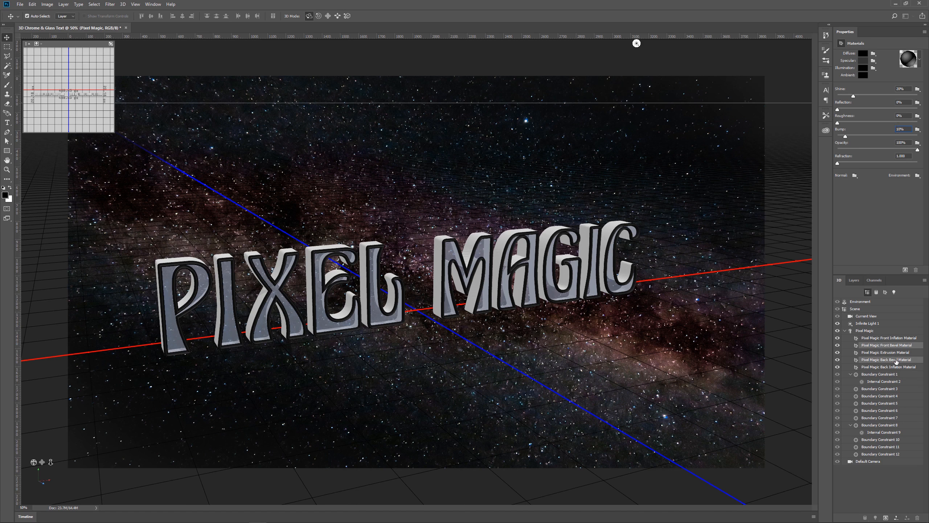
{"action": "left_click", "coordinate": [921, 63]}
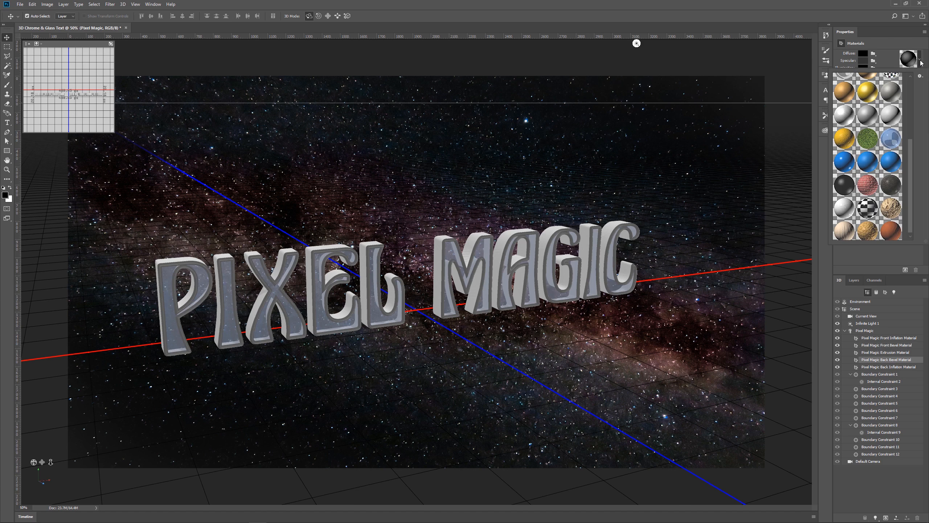
{"action": "scroll", "coordinate": [911, 99], "scroll_direction": "up", "scroll_amount": 3}
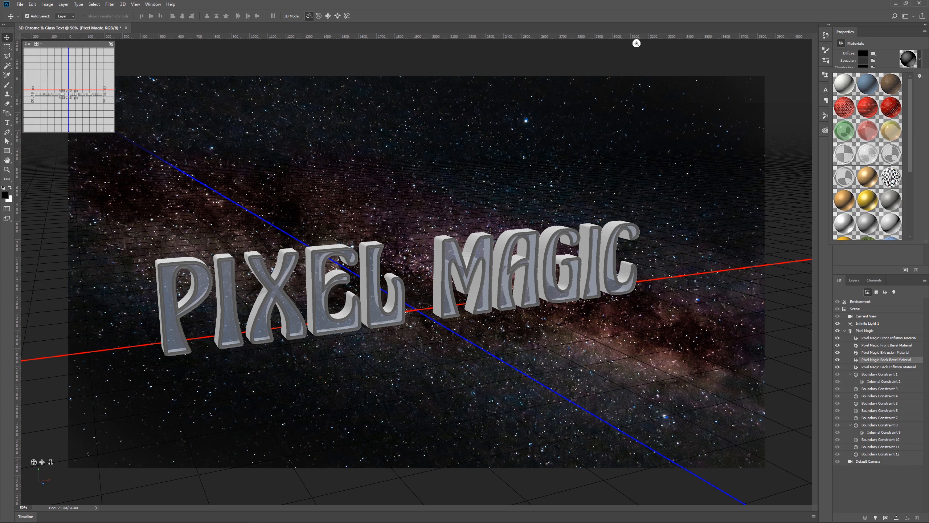
{"action": "left_click", "coordinate": [891, 176]}
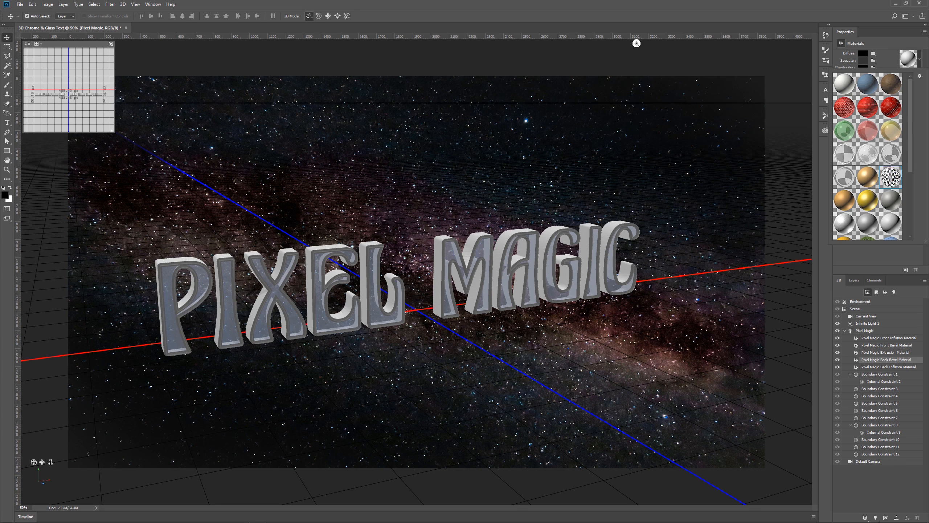
{"action": "left_click", "coordinate": [885, 52]}
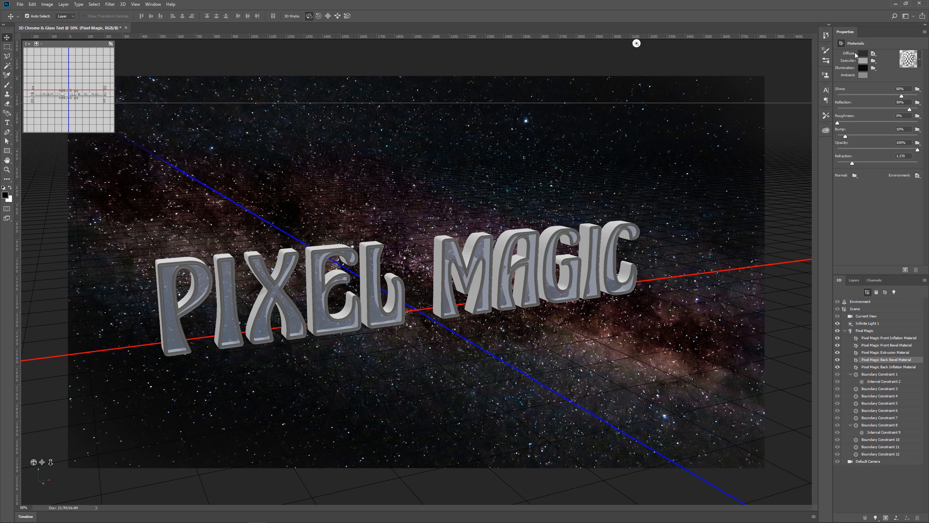
{"action": "left_click", "coordinate": [873, 53]}
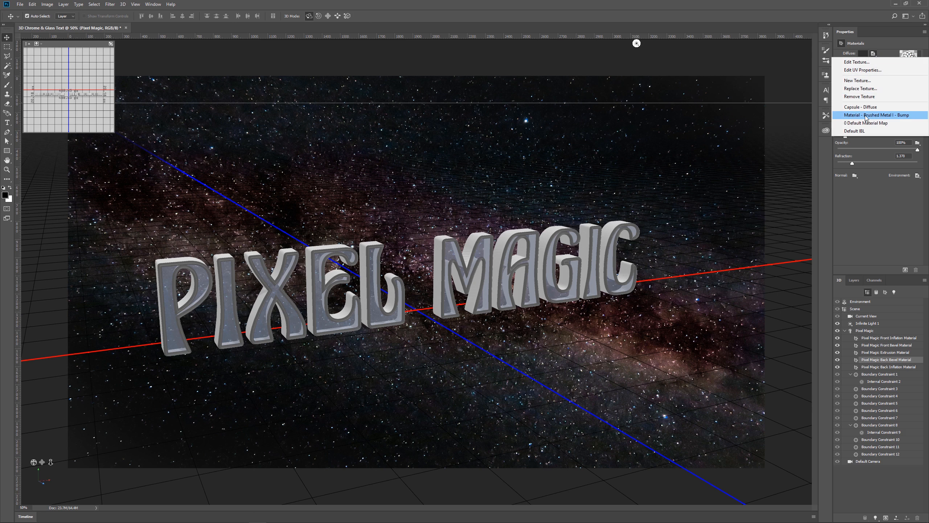
{"action": "left_click", "coordinate": [877, 115]}
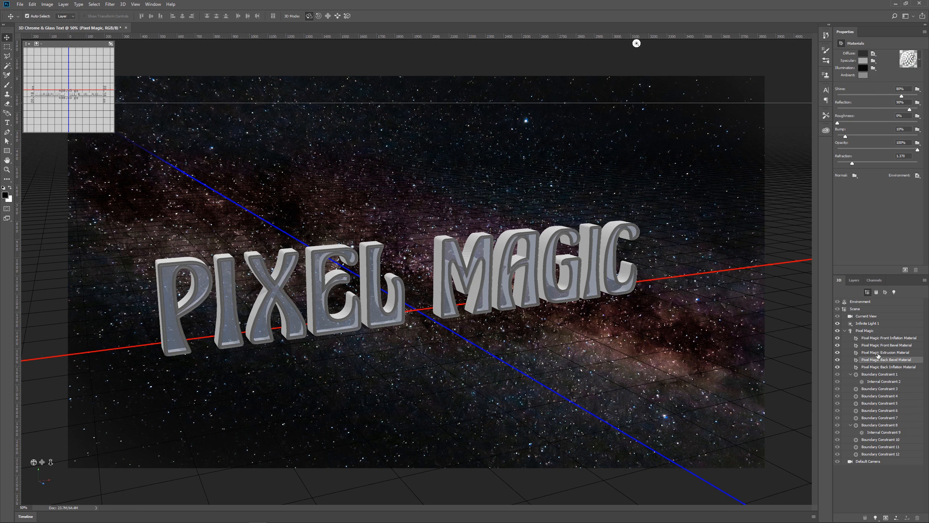
- Rotate Infinite Light 1 to shine from nearly straight above the text's centre and turn off its shadow
{"action": "left_click", "coordinate": [871, 330]}
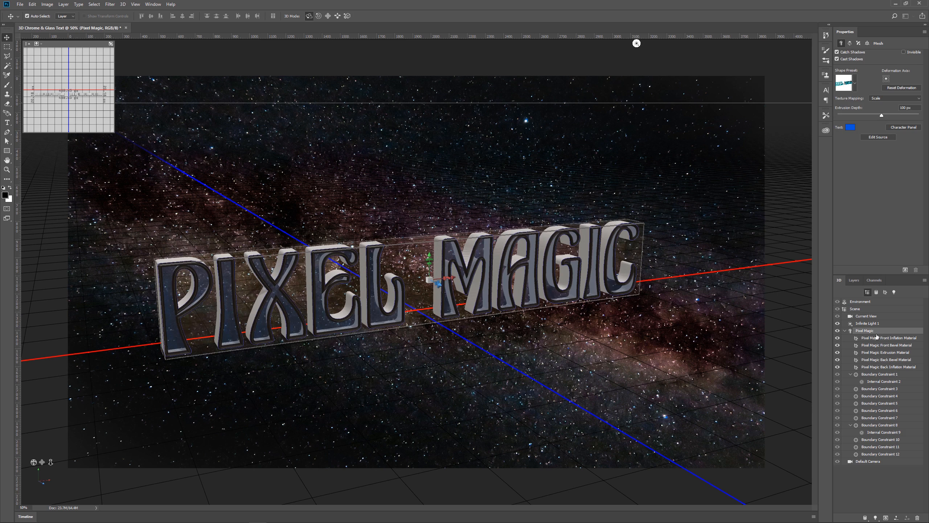
{"action": "left_click", "coordinate": [882, 325]}
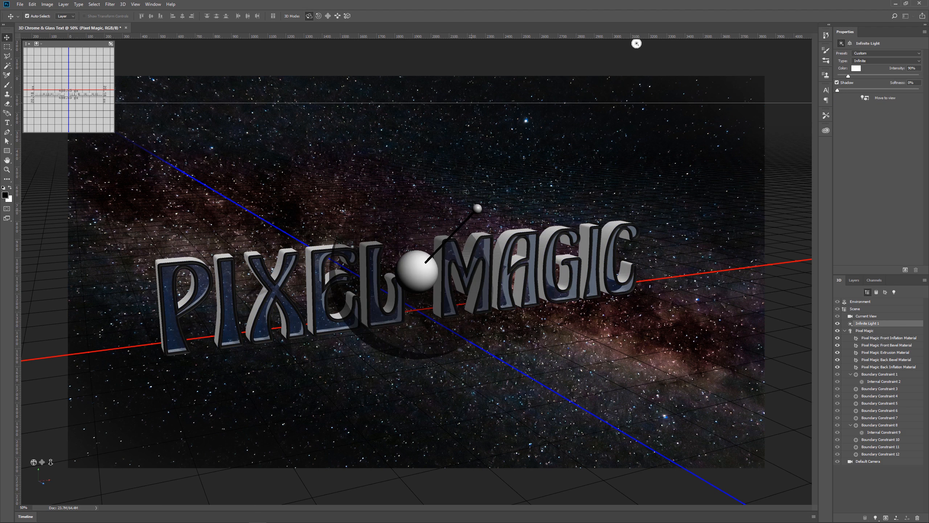
{"action": "left_click_drag", "start_coordinate": [477, 208], "coordinate": [422, 237]}
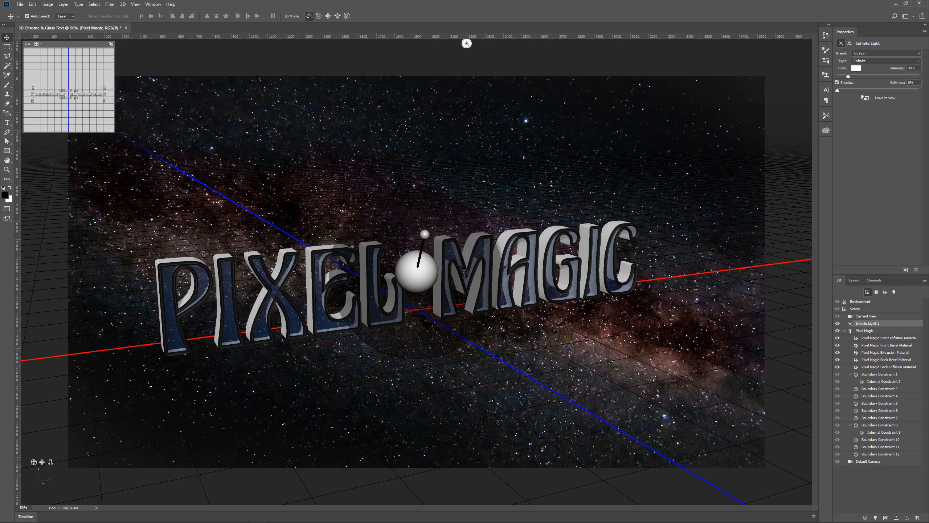
{"action": "left_click", "coordinate": [837, 82]}
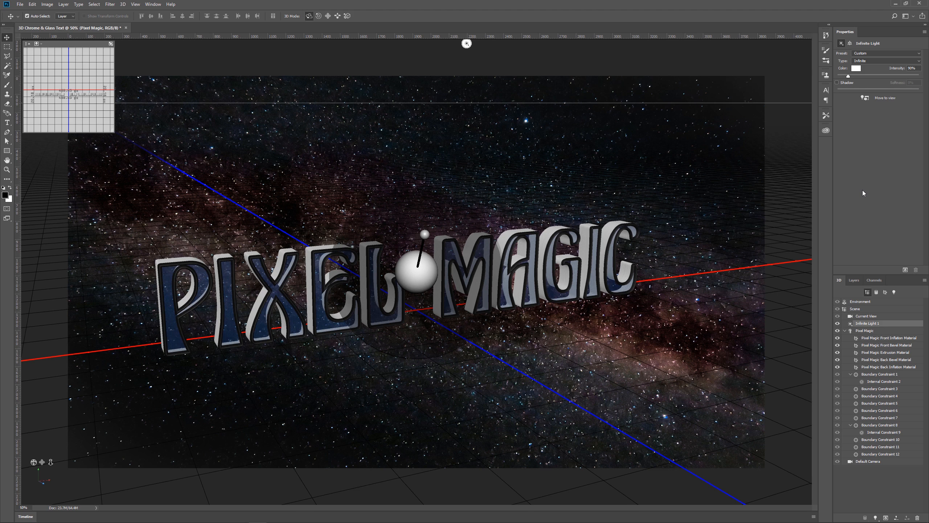
- Replace the environment's image-based light texture with the colourful painted mural image
{"action": "left_click", "coordinate": [869, 302]}
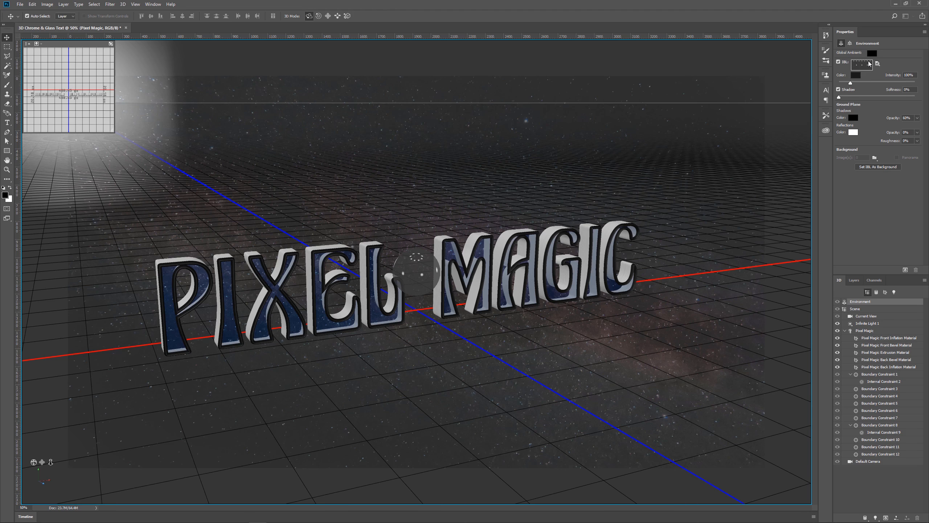
{"action": "left_click", "coordinate": [878, 62]}
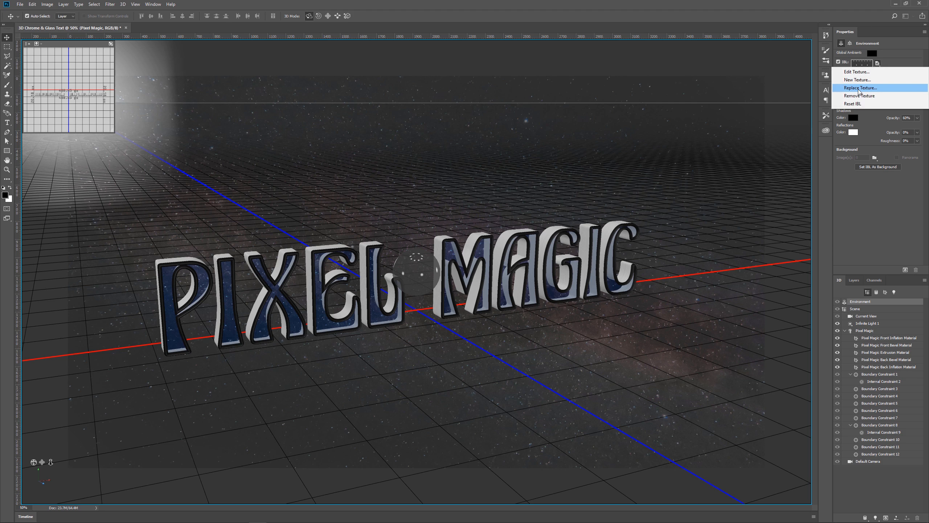
{"action": "left_click", "coordinate": [841, 88]}
{"action": "double_click", "coordinate": [323, 185]}
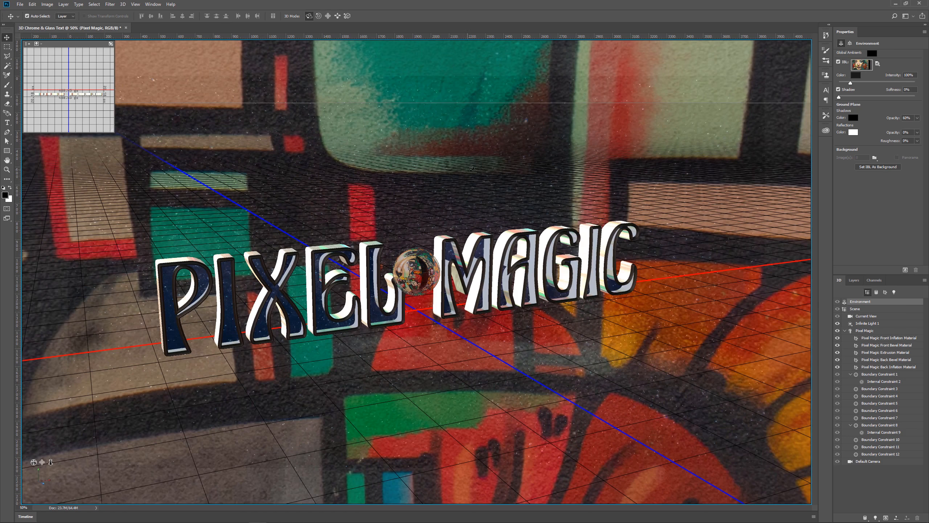
- Rotate the environment light image so its red and orange area lies behind PIXEL and its black area behind MAGIC
{"action": "left_click_drag", "start_coordinate": [472, 168], "coordinate": [612, 260]}
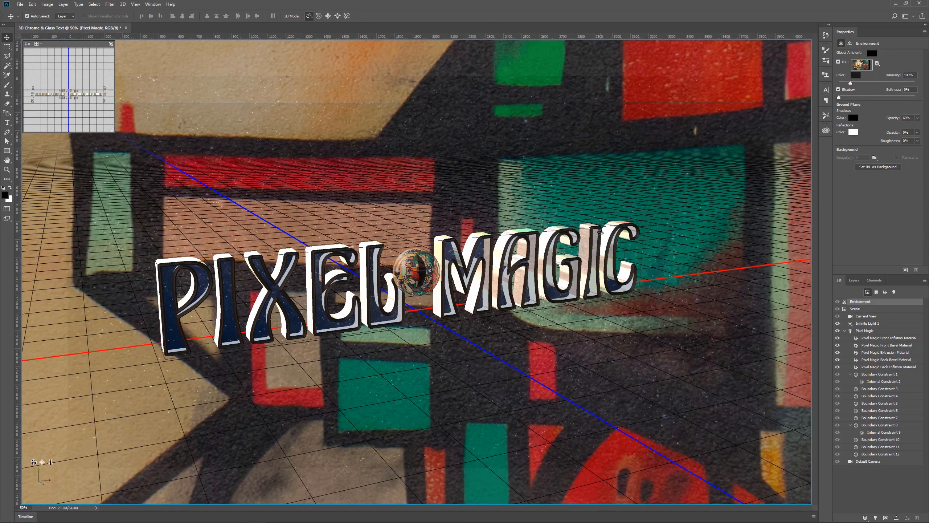
{"action": "left_click_drag", "start_coordinate": [398, 141], "coordinate": [550, 248]}
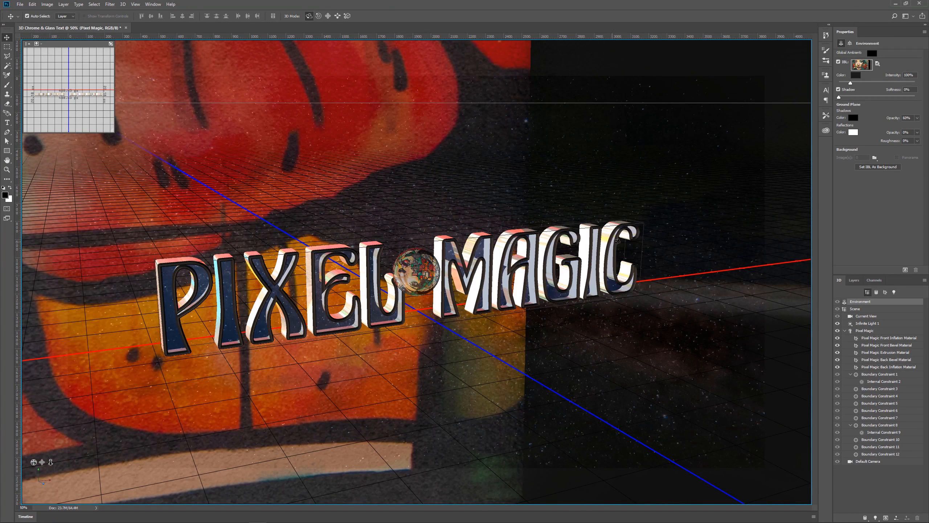
{"action": "left_click_drag", "start_coordinate": [403, 217], "coordinate": [402, 222]}
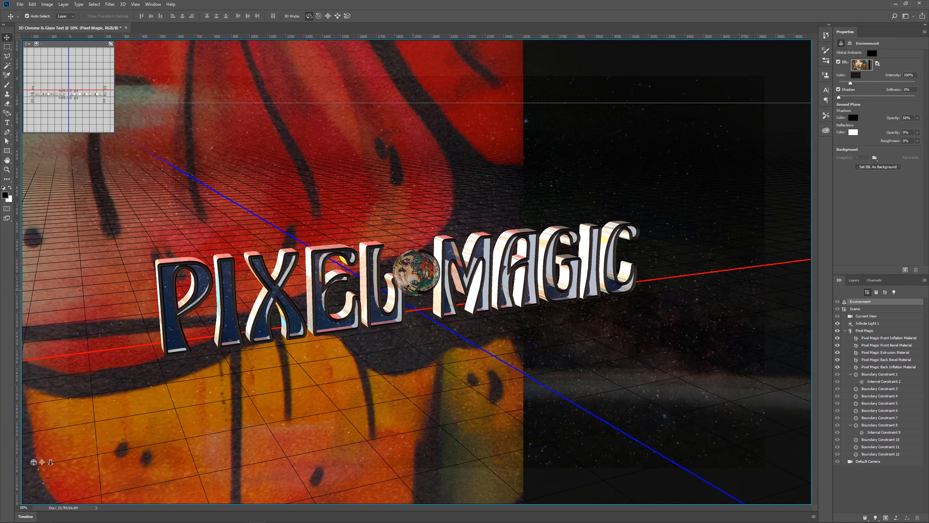
{"action": "left_click_drag", "start_coordinate": [432, 302], "coordinate": [426, 298]}
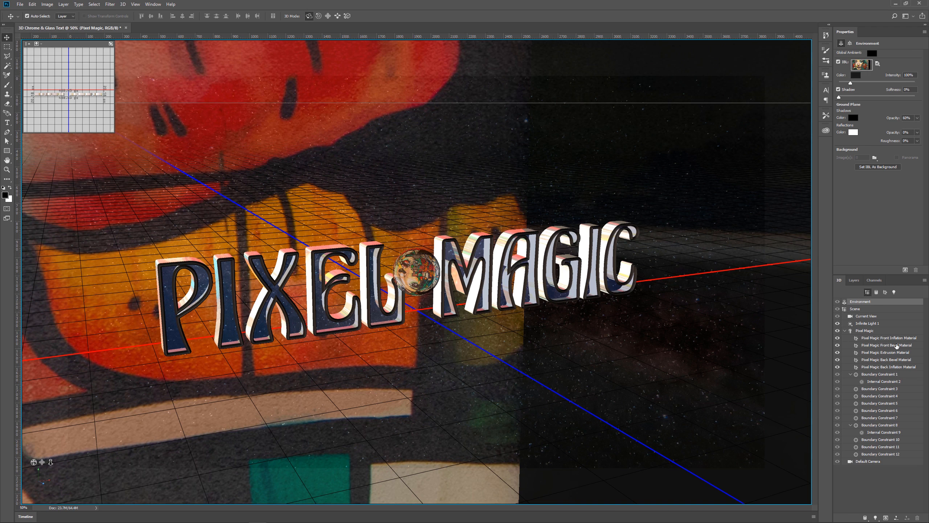
- Apply the black-and-white patterned chrome preset to the Front Bevel and Back Bevel materials and set their bump to 0%
{"action": "left_click", "coordinate": [897, 345]}
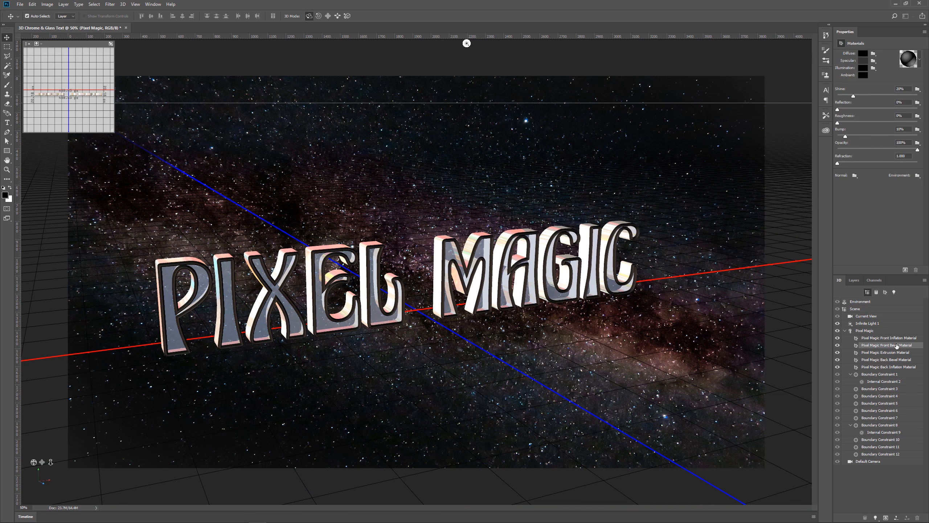
{"action": "left_click", "coordinate": [898, 360], "text": "ctrl"}
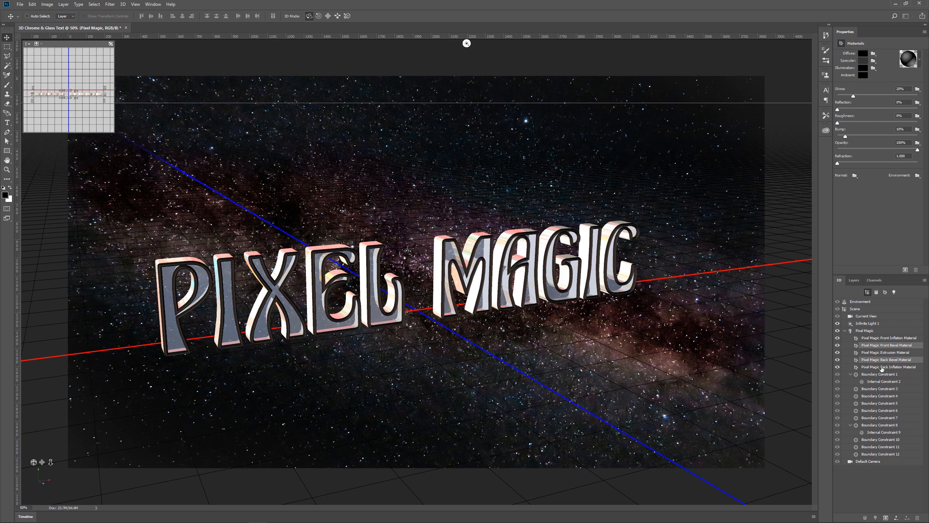
{"action": "left_click", "coordinate": [917, 62]}
{"action": "left_click", "coordinate": [890, 181]}
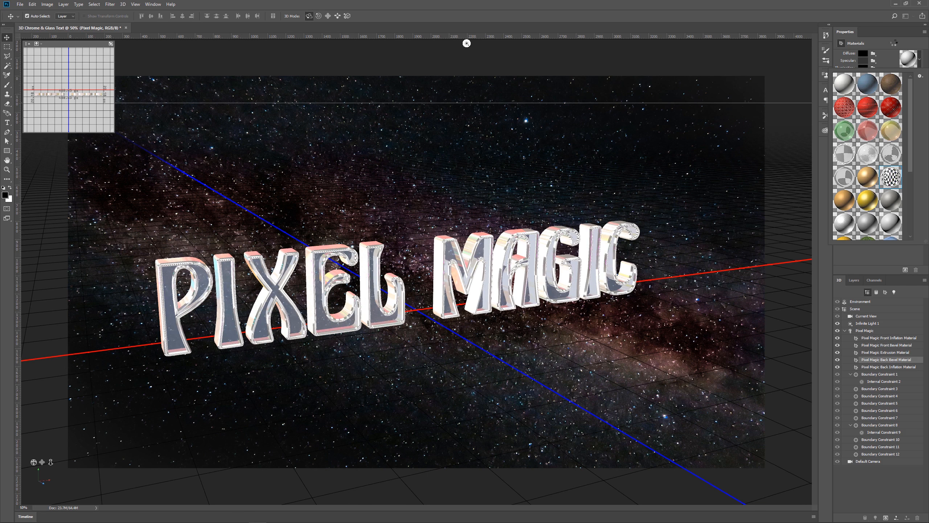
{"action": "left_click", "coordinate": [886, 56]}
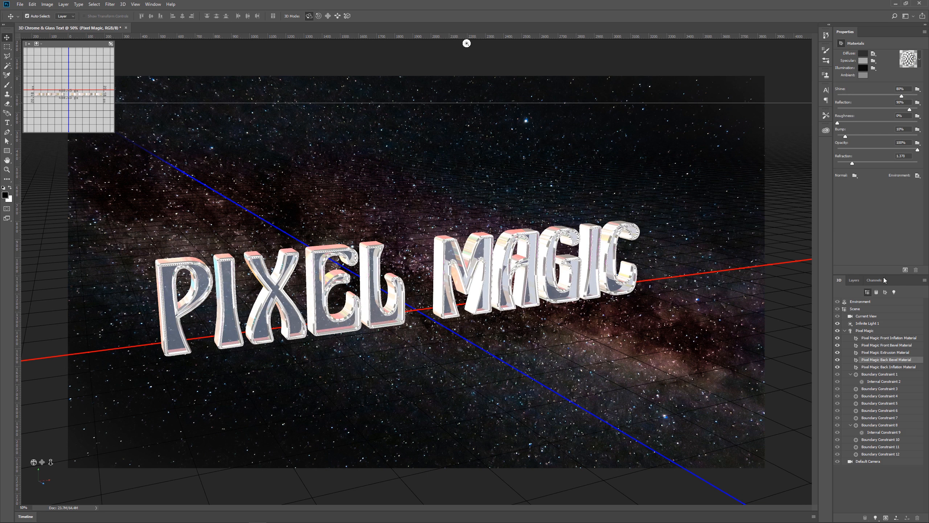
{"action": "left_click", "coordinate": [892, 345], "text": "ctrl"}
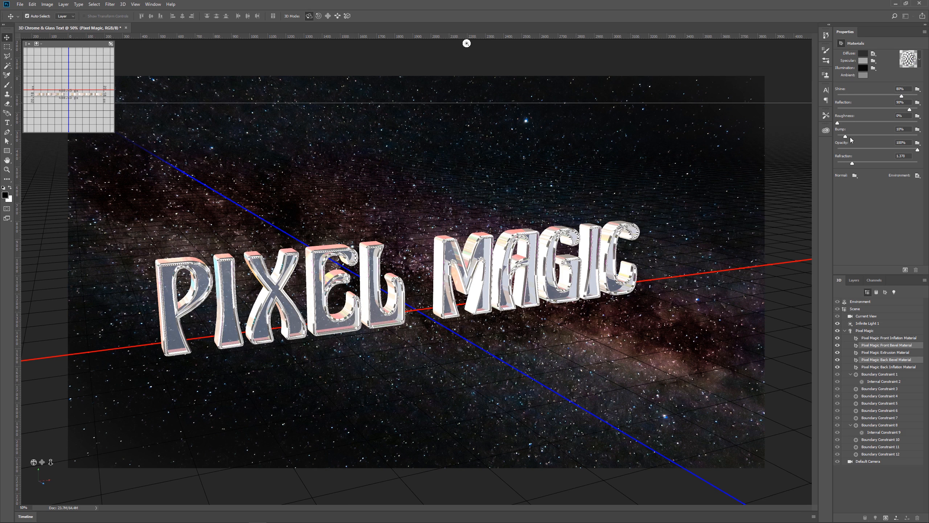
{"action": "left_click_drag", "start_coordinate": [845, 137], "coordinate": [837, 136]}
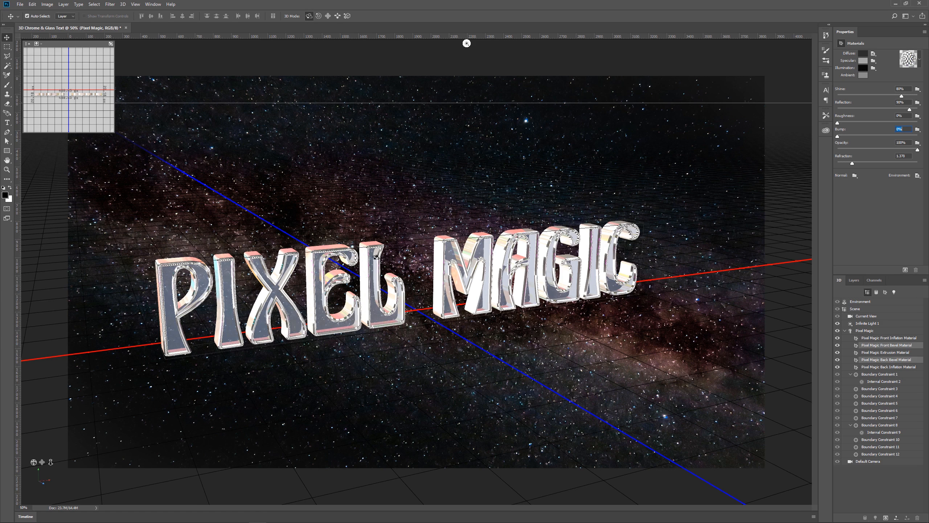
- Rotate the environment light image so its dark area sits behind the text's centre, and preview the text without the 3D overlays
{"action": "left_click", "coordinate": [852, 301]}
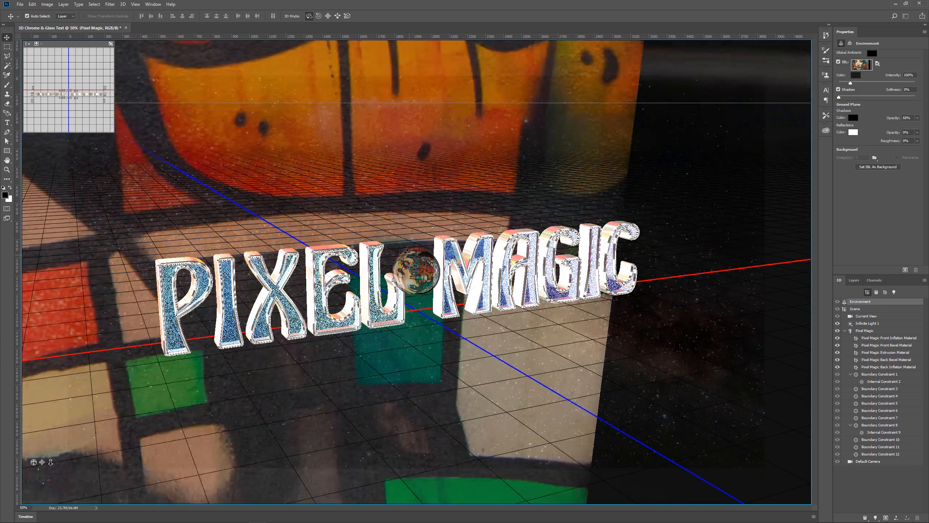
{"action": "left_click_drag", "start_coordinate": [407, 250], "coordinate": [441, 262]}
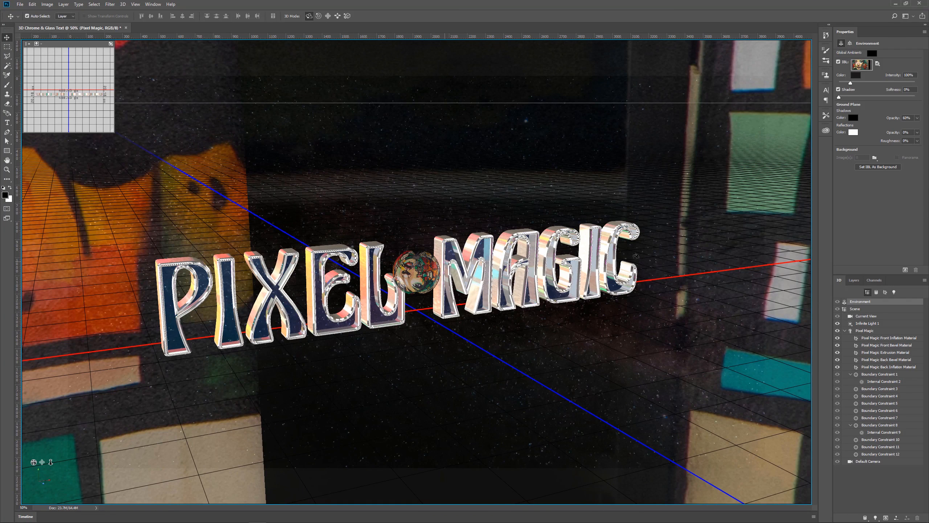
{"action": "left_click", "coordinate": [882, 317]}
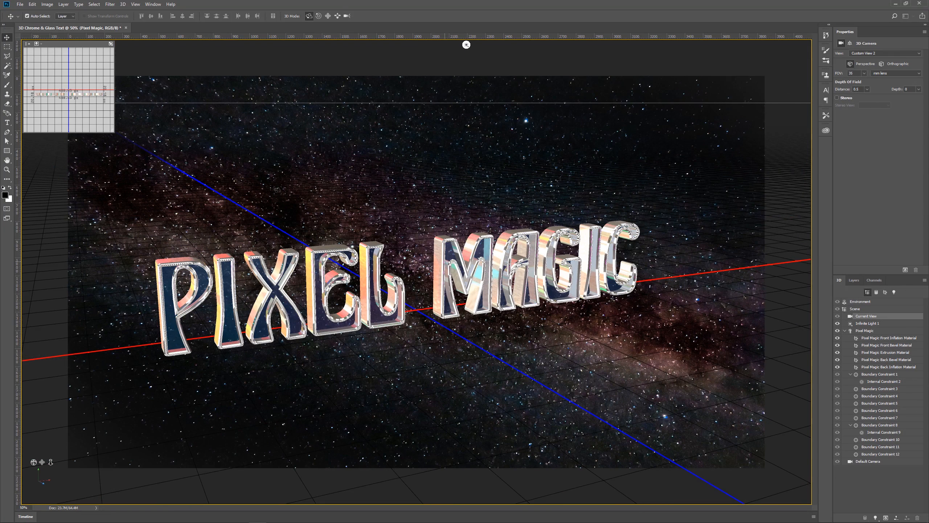
{"action": "left_click", "coordinate": [6, 48]}
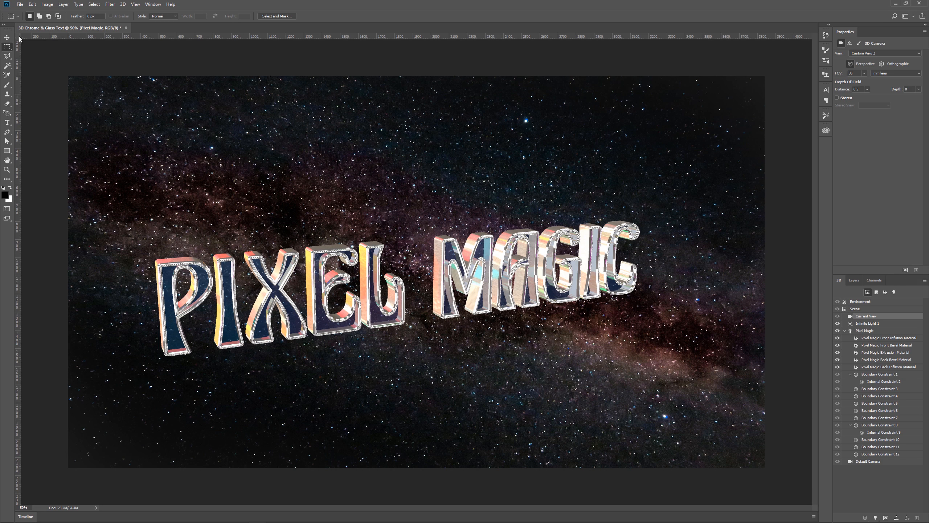
- Dolly the 3D camera closer, orbit it to a more frontal angle and pan it so PIXEL MAGIC fills the canvas width
{"action": "left_click", "coordinate": [7, 38]}
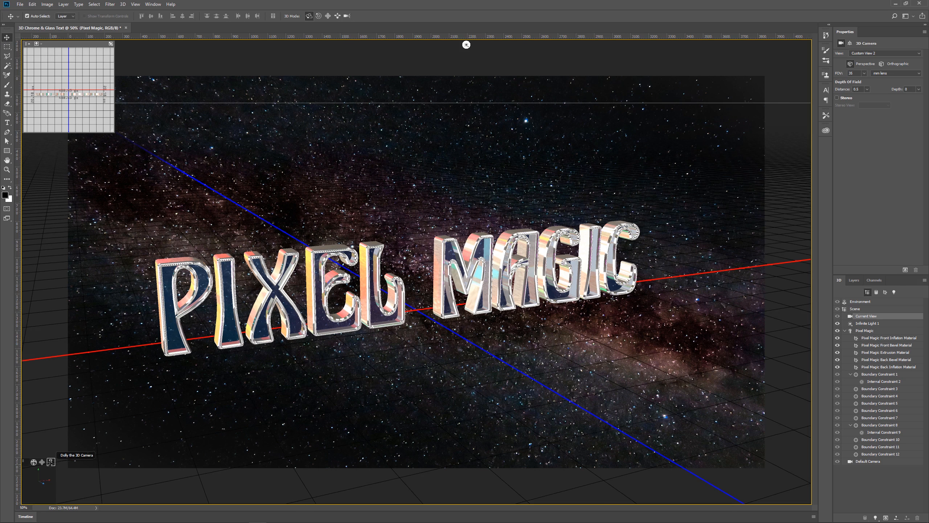
{"action": "mouse_move", "coordinate": [50, 462]}
{"action": "left_mouse_down"}
{"action": "mouse_move", "coordinate": [48, 485]}
{"action": "mouse_move", "coordinate": [52, 475]}
{"action": "left_mouse_up"}
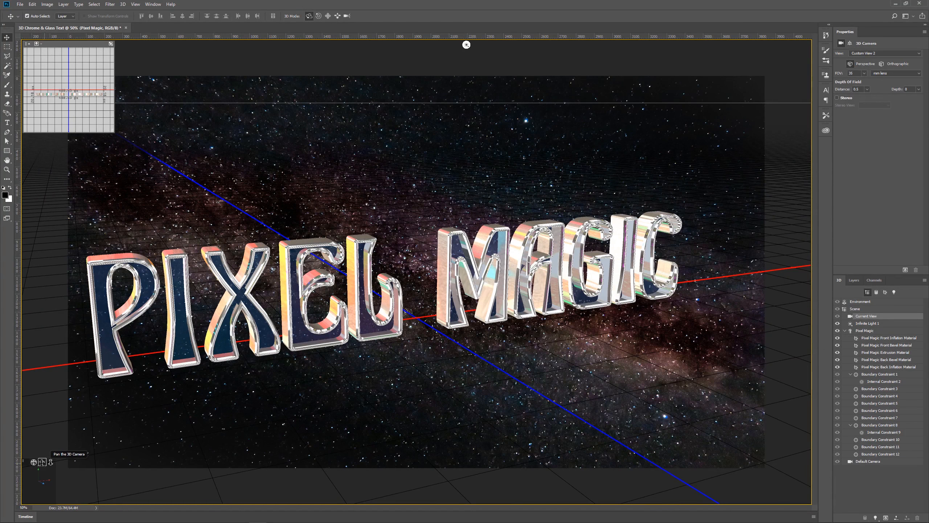
{"action": "left_click_drag", "start_coordinate": [43, 462], "coordinate": [47, 461]}
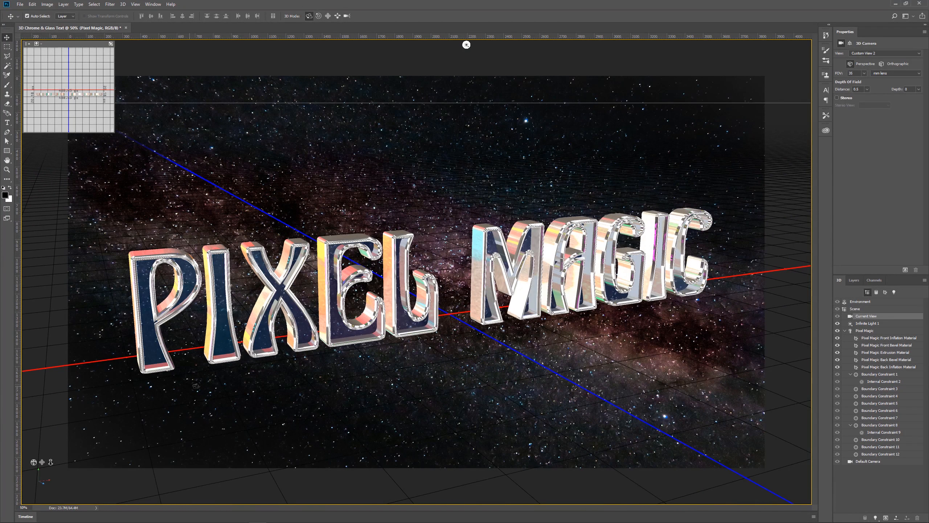
{"action": "left_click_drag", "start_coordinate": [33, 462], "coordinate": [35, 462]}
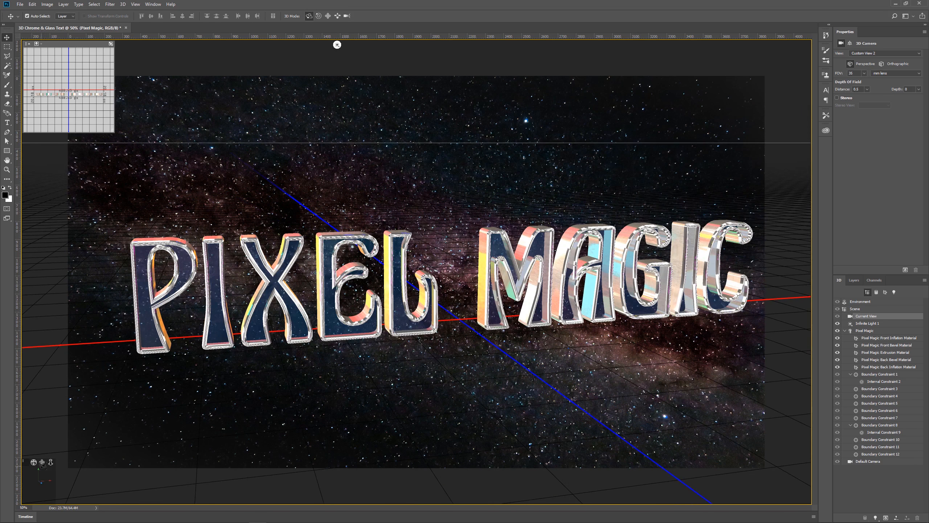
{"action": "left_click_drag", "start_coordinate": [43, 462], "coordinate": [41, 463]}
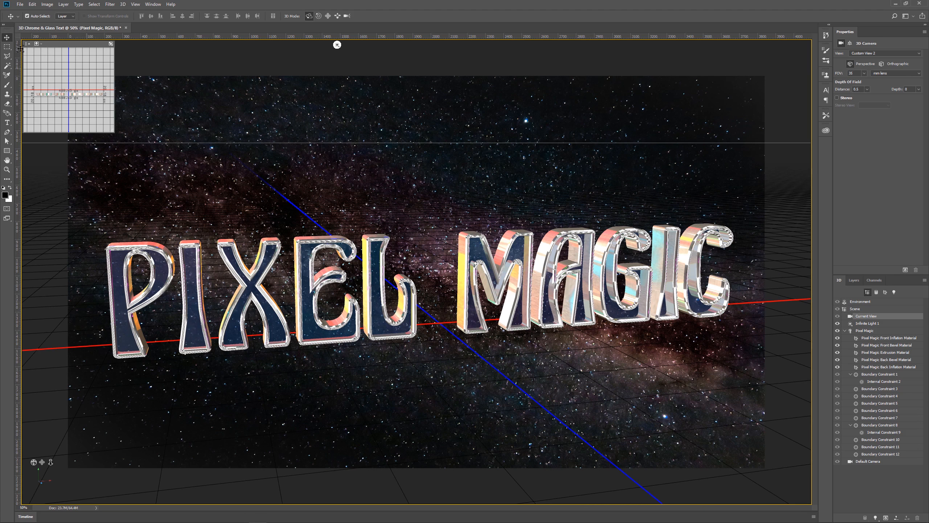
- Hide the 3D overlays and start rendering the PIXEL MAGIC text
{"action": "left_click", "coordinate": [4, 47]}
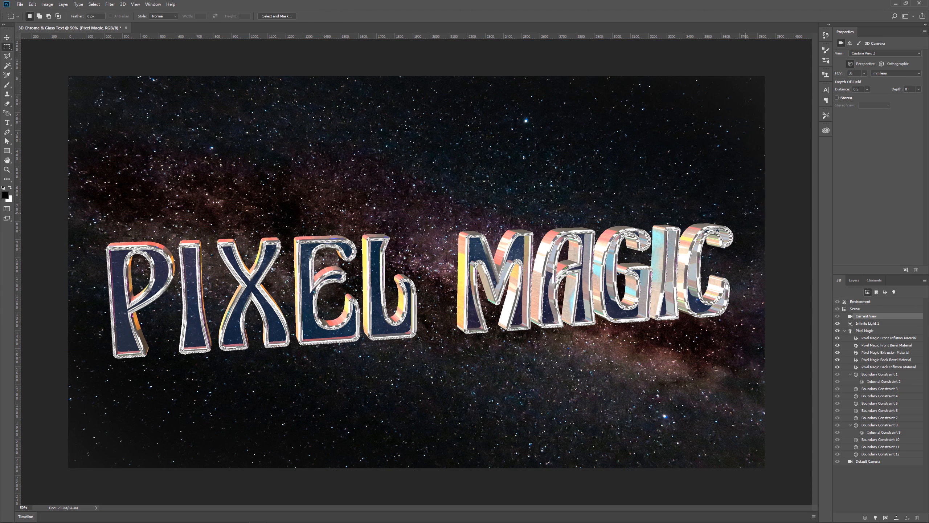
{"action": "left_click", "coordinate": [905, 270]}
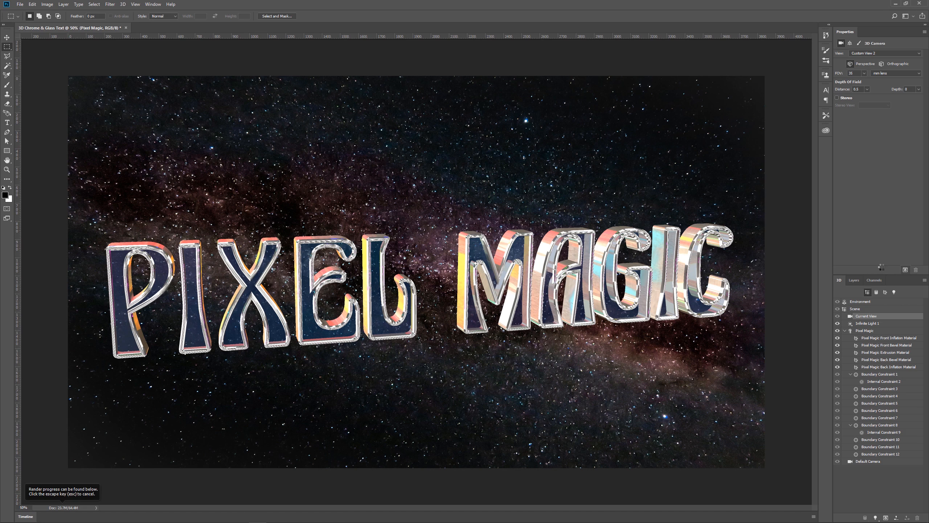